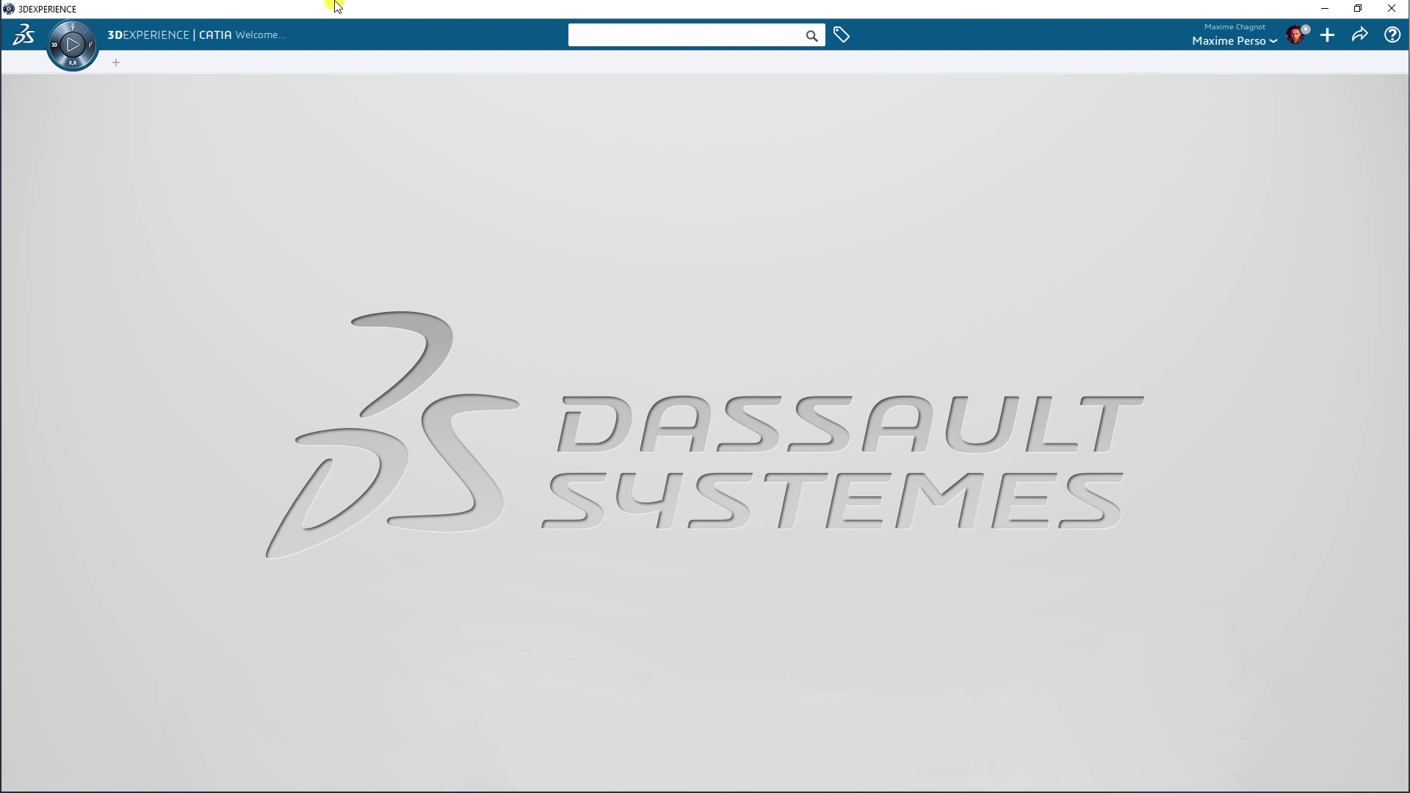
Start a new import from disk with the format set to 3DXML with authoring
click(1274, 42)
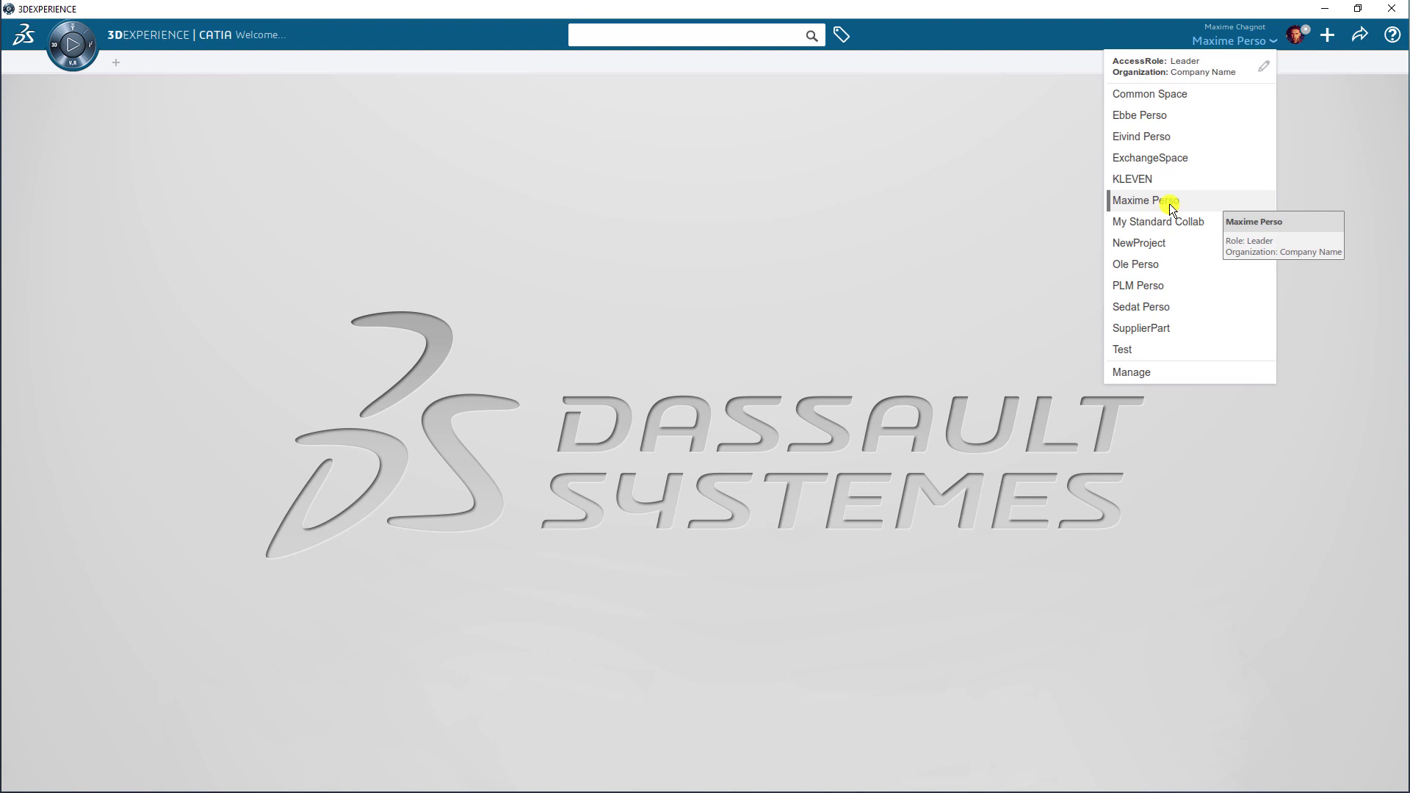
click(1341, 88)
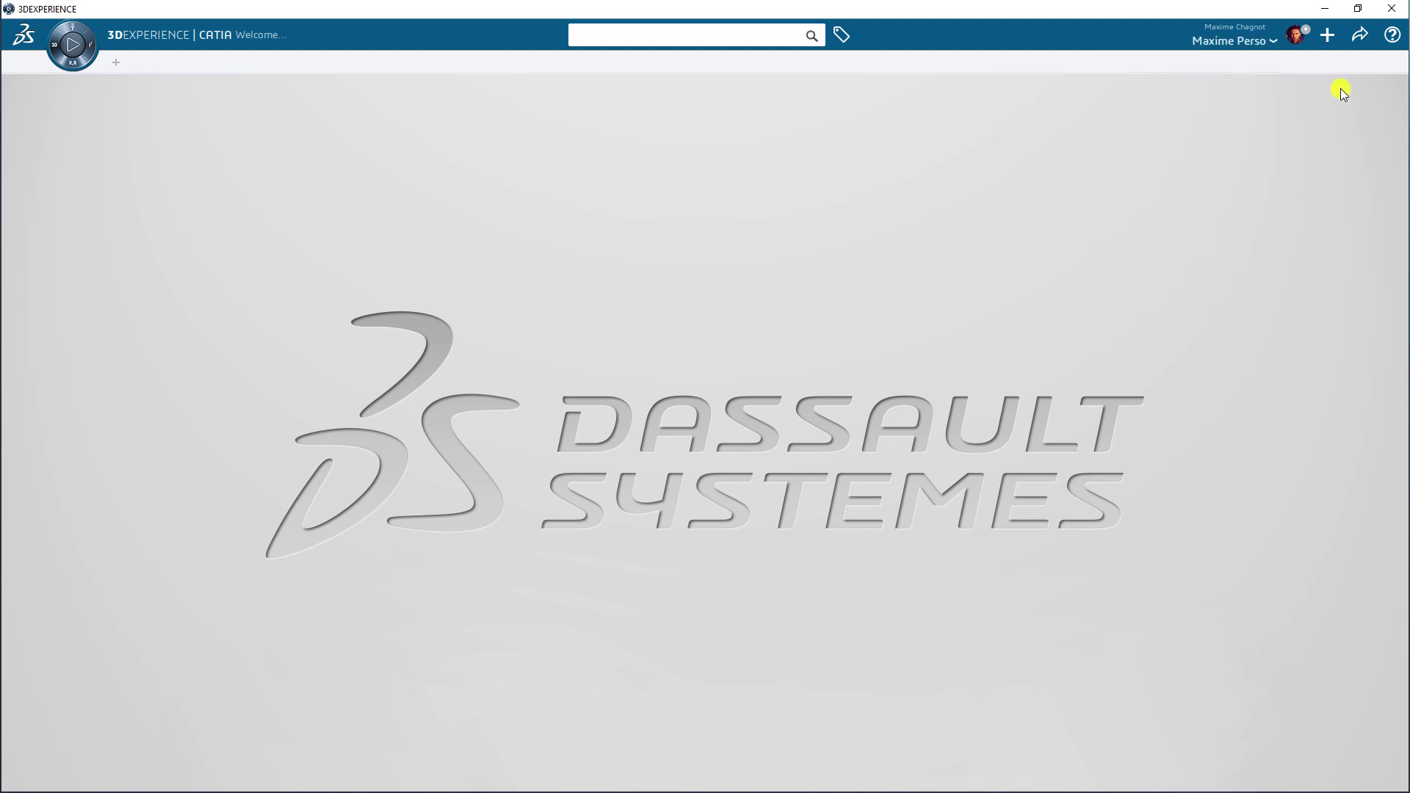
click(1329, 37)
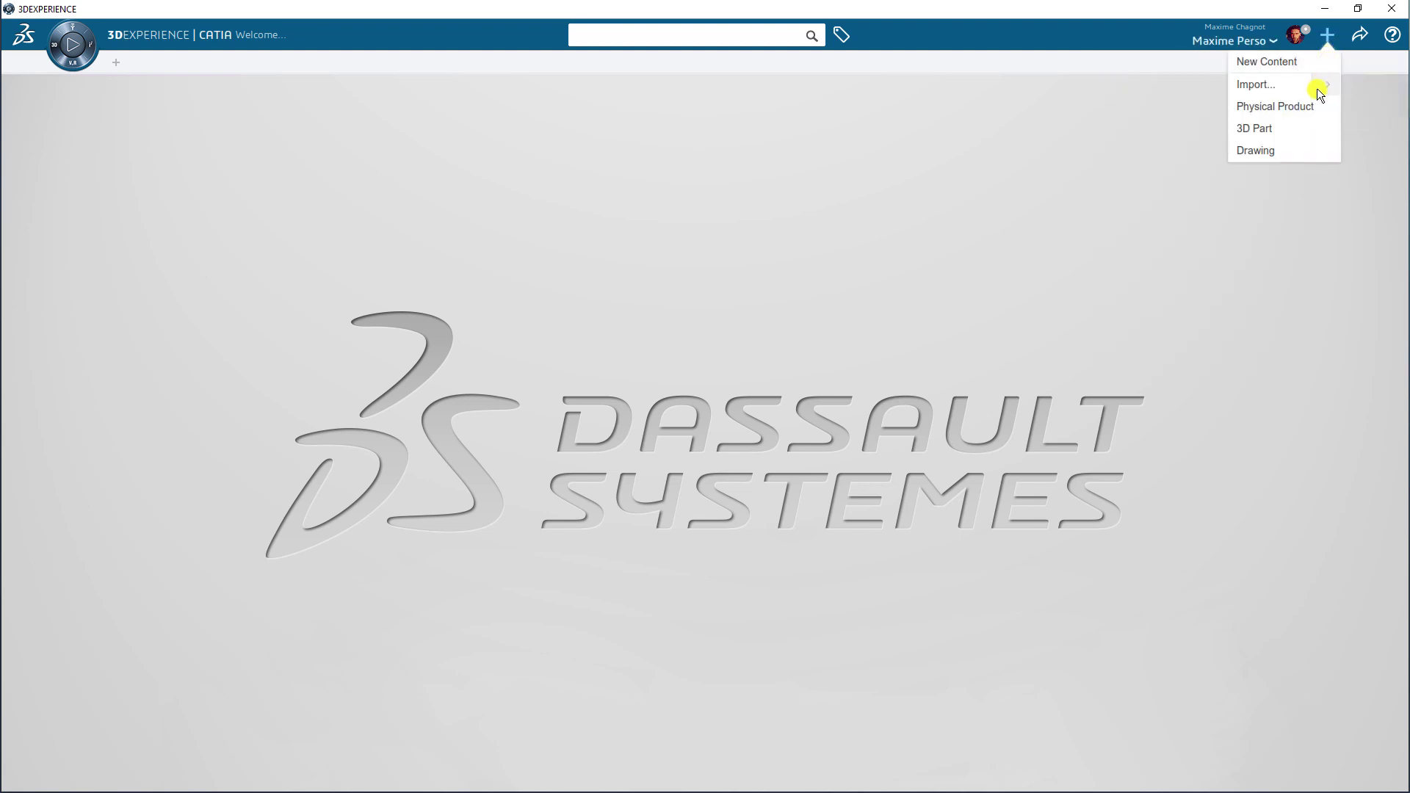
click(1297, 91)
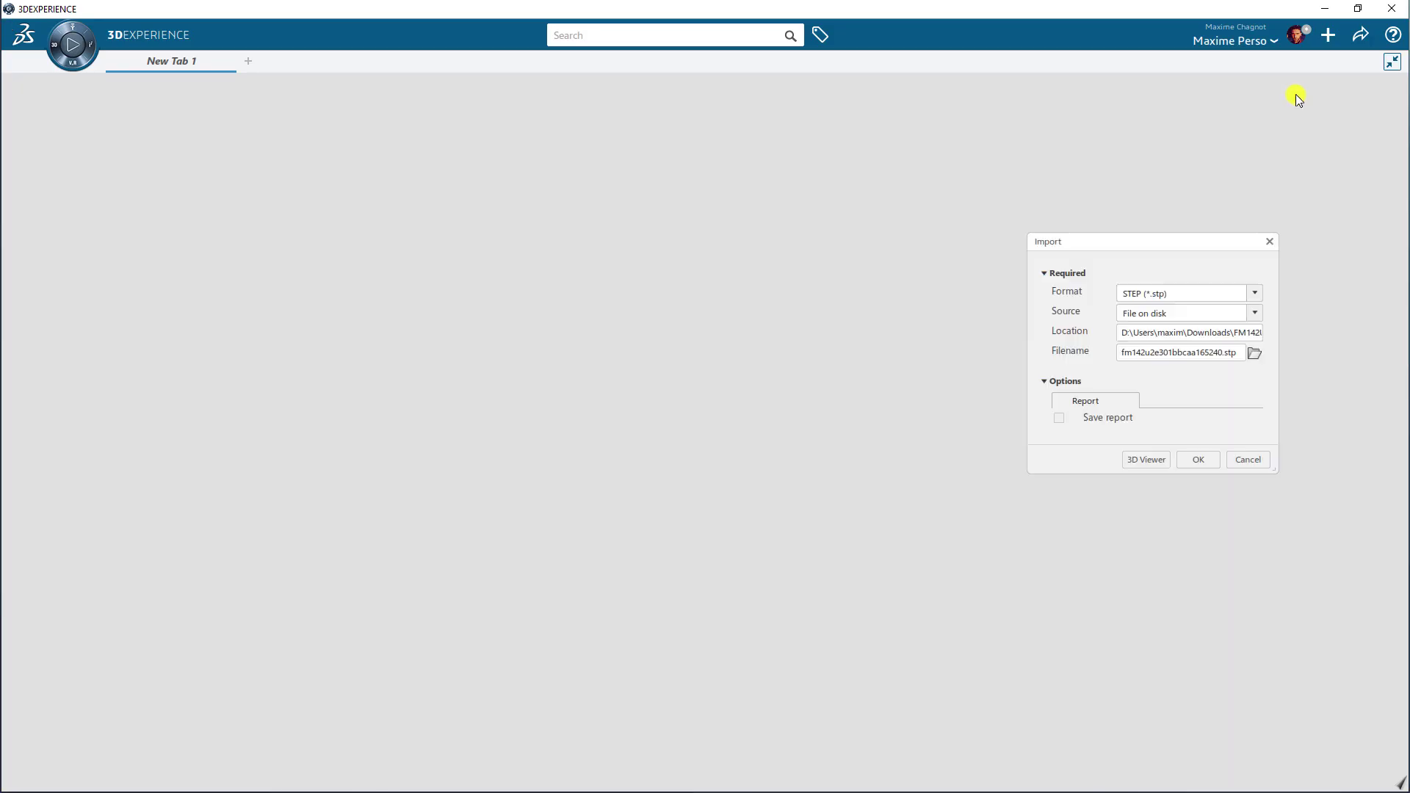
drag(1158, 245, 678, 265)
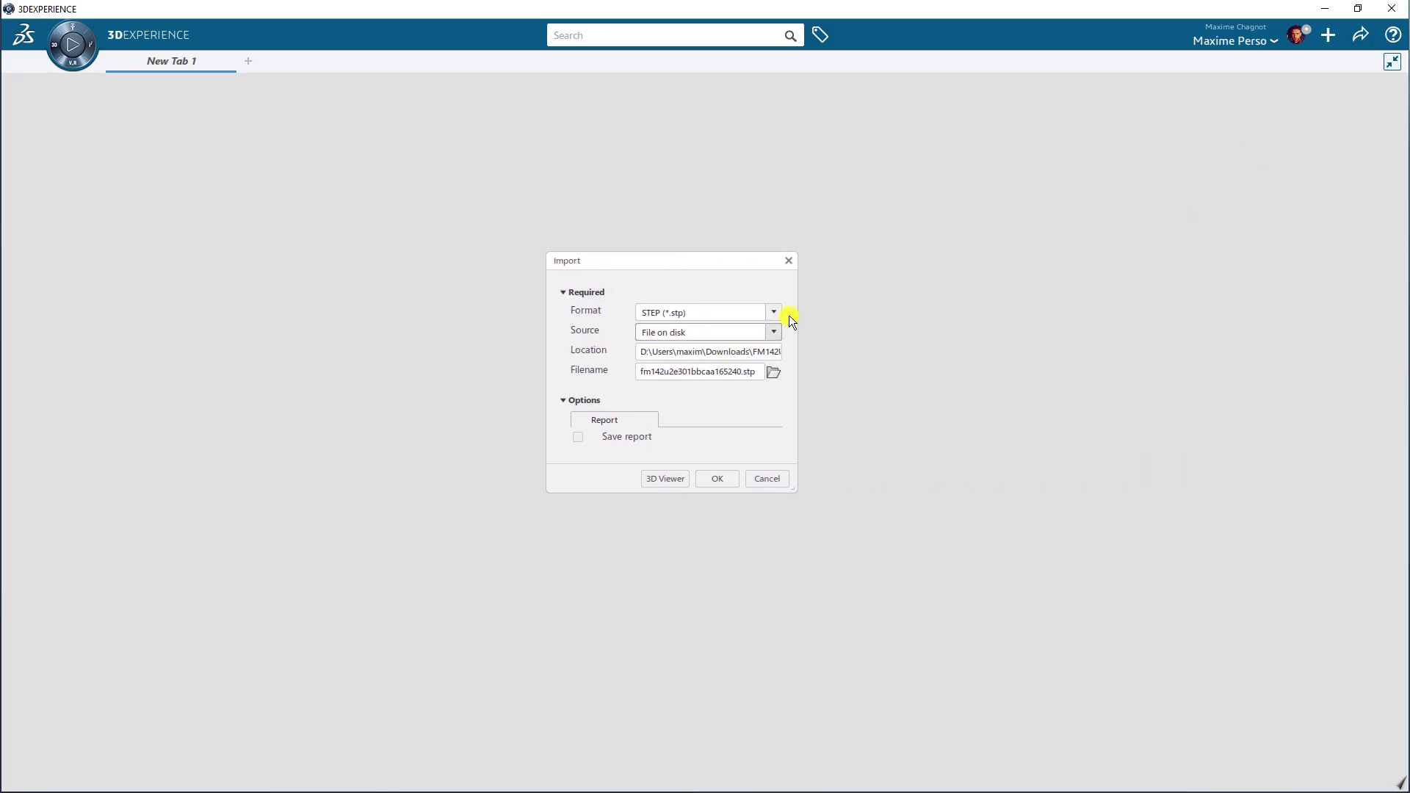
click(777, 312)
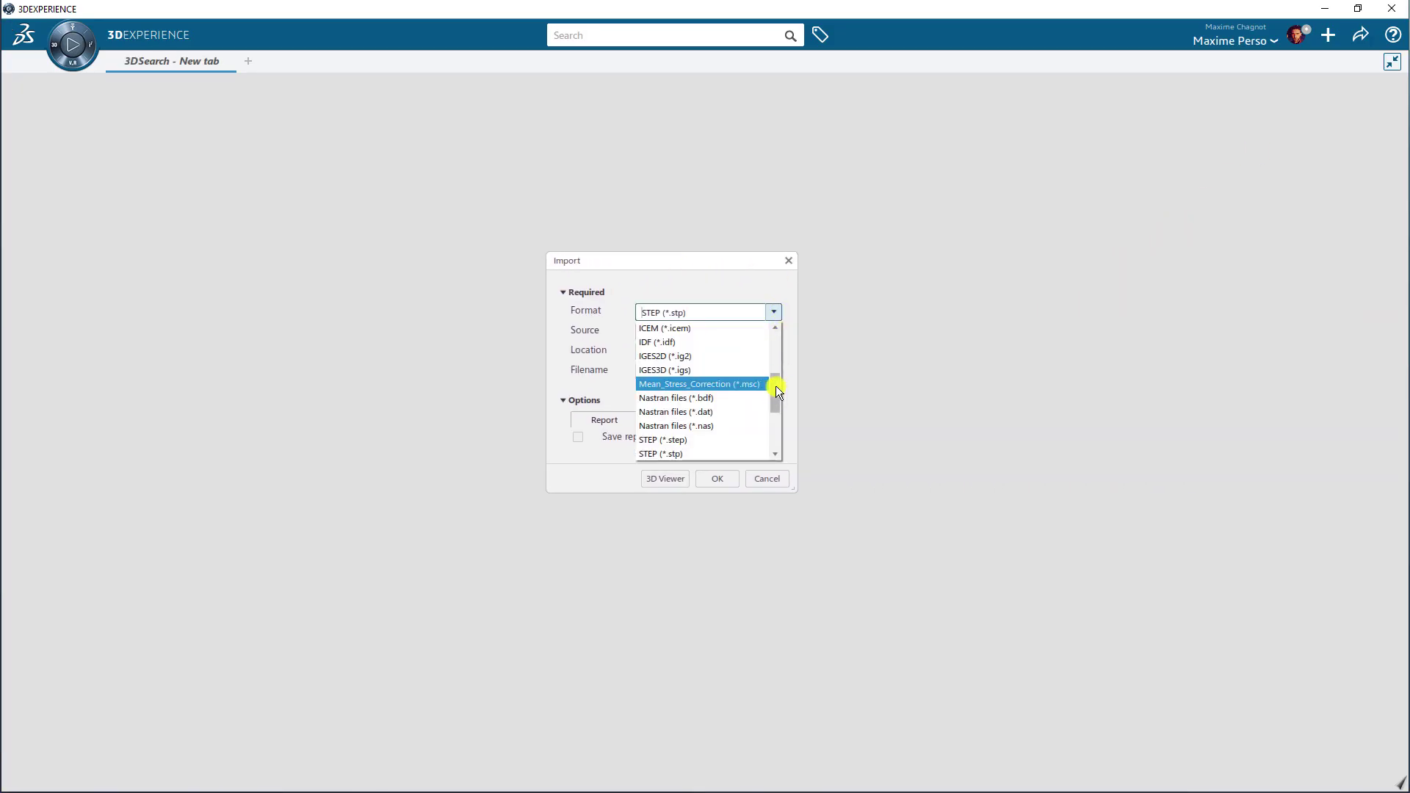
drag(774, 387, 786, 330)
click(704, 341)
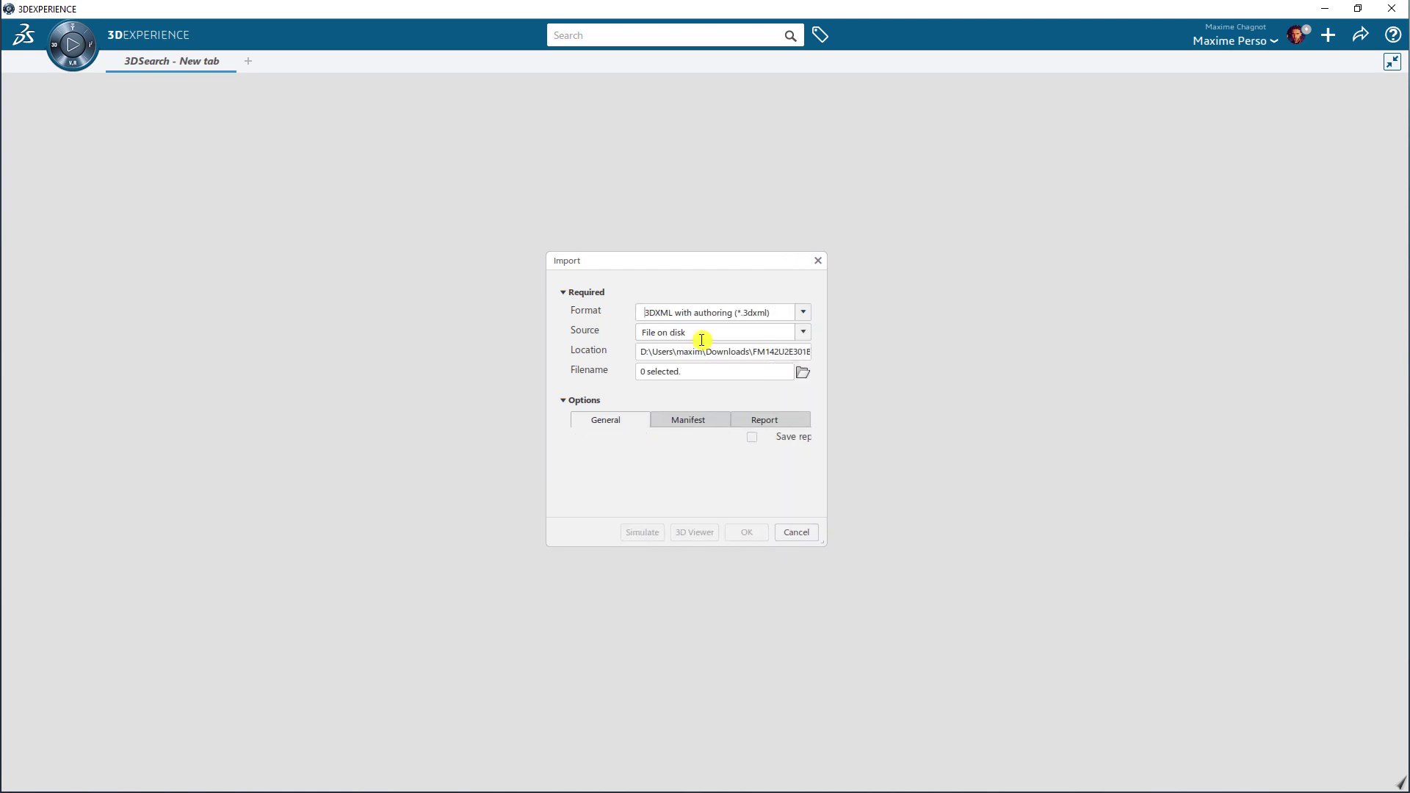
Check the resource path in the Notepad++ notes, then move the notes aside
drag(746, 266, 772, 281)
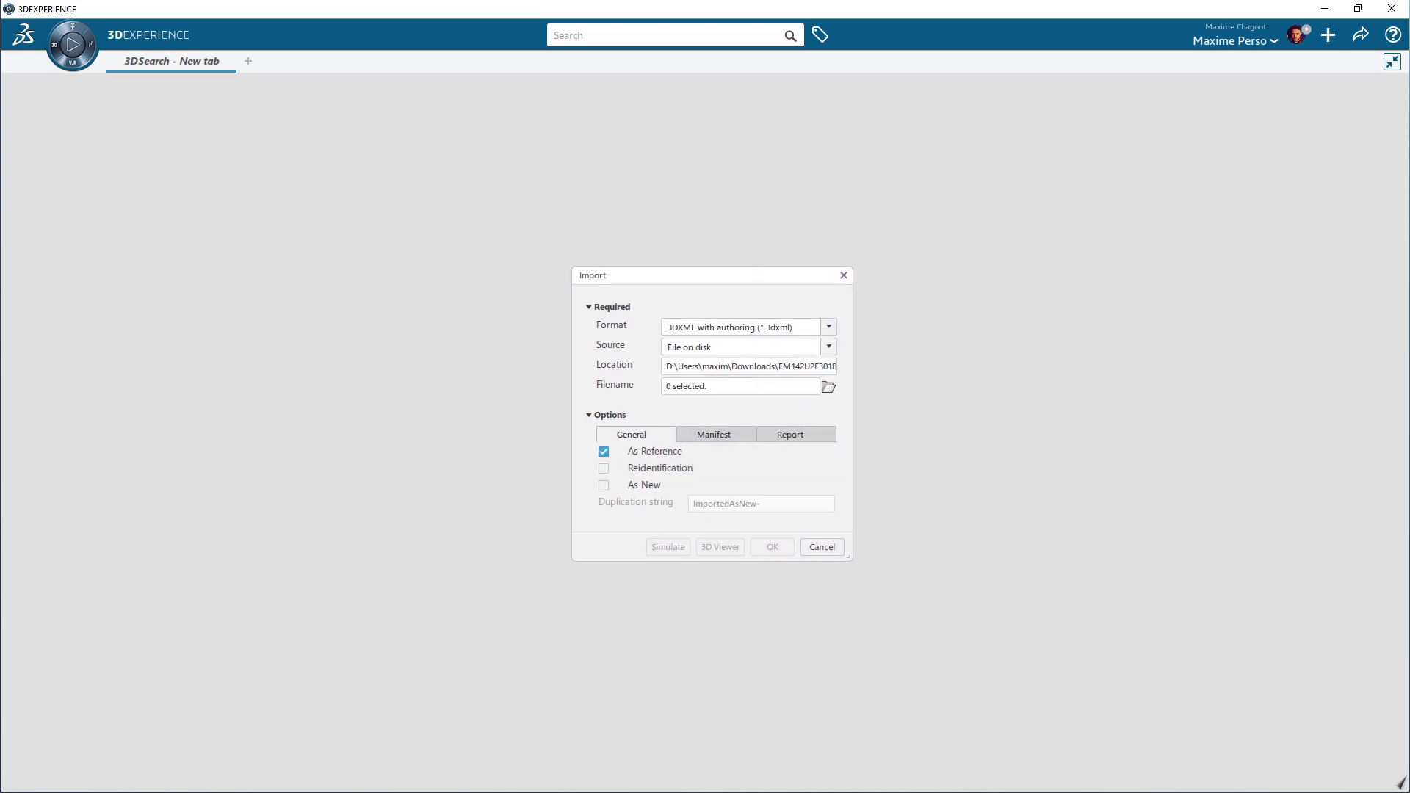
click(13, 235)
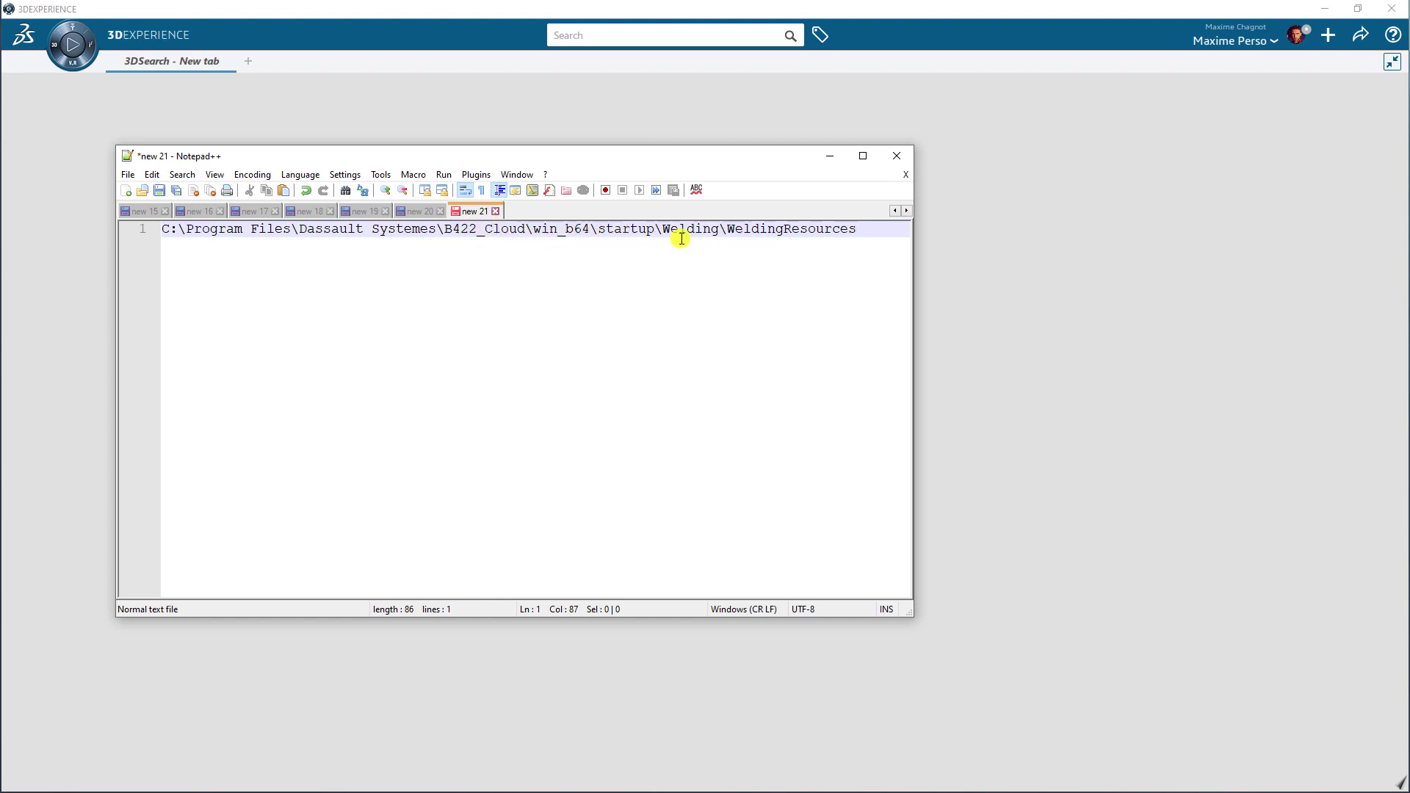
drag(755, 167, 0, 173)
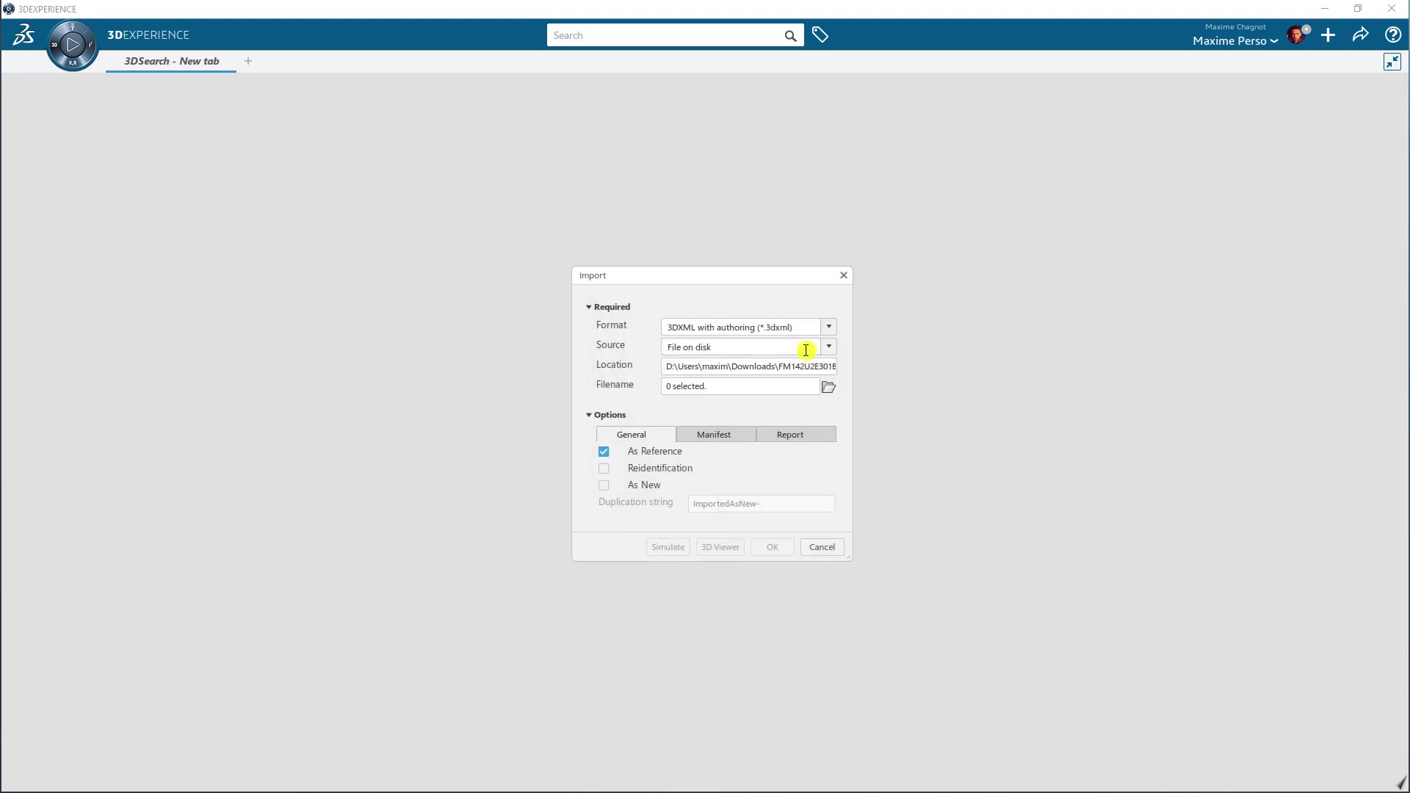
Browse to C:\Program Files\Dassault Systemes\B422_Cloud\win_b64\startup in the file picker
click(830, 386)
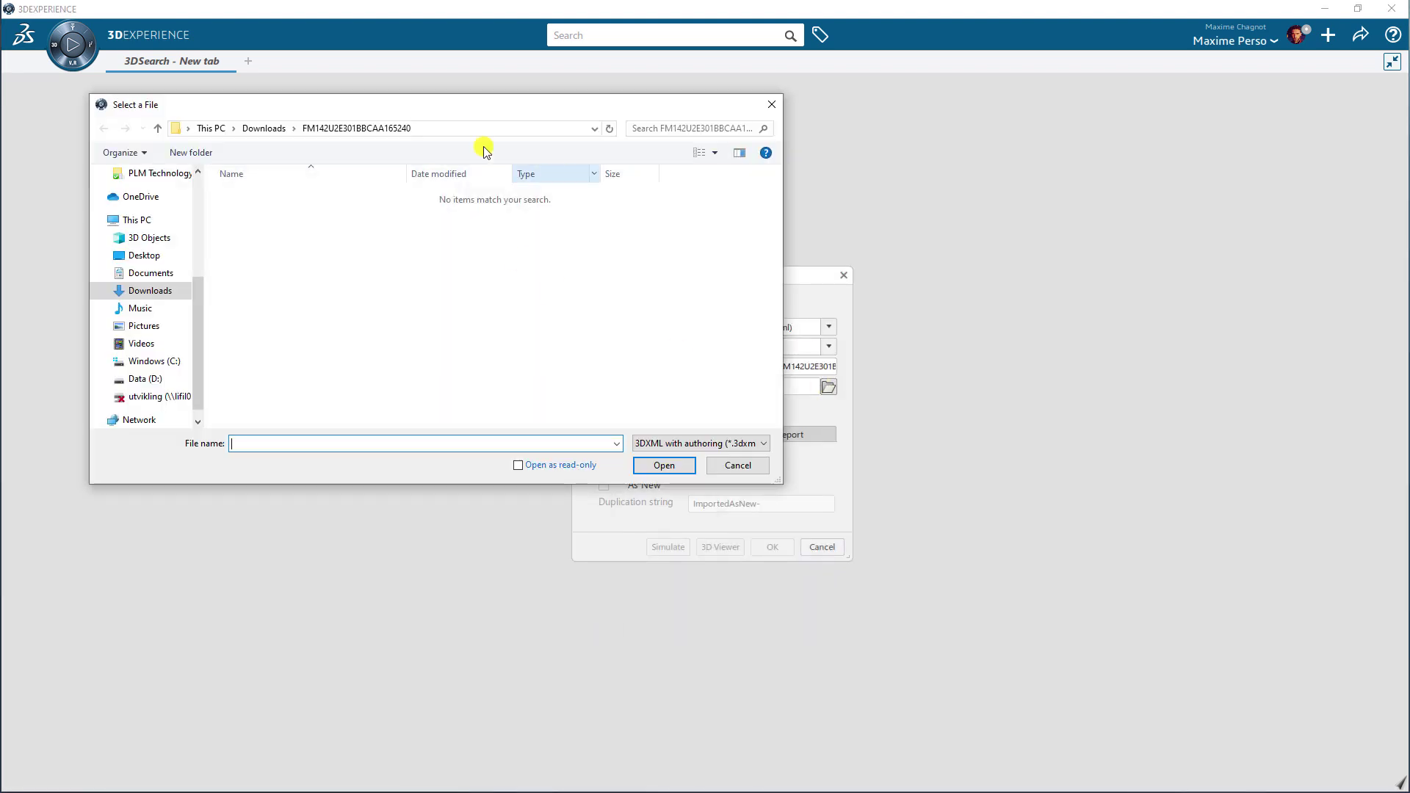
click(154, 361)
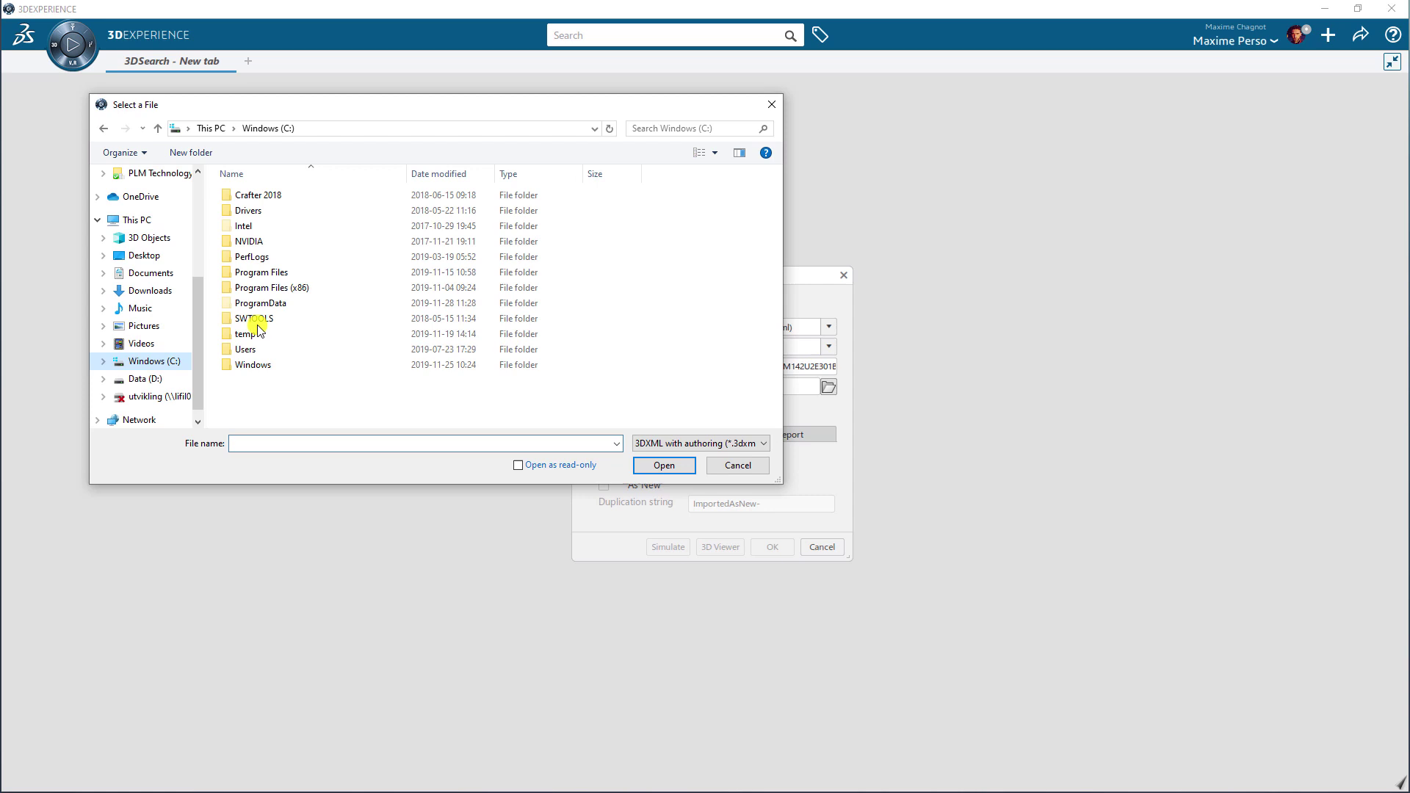
double_click(301, 275)
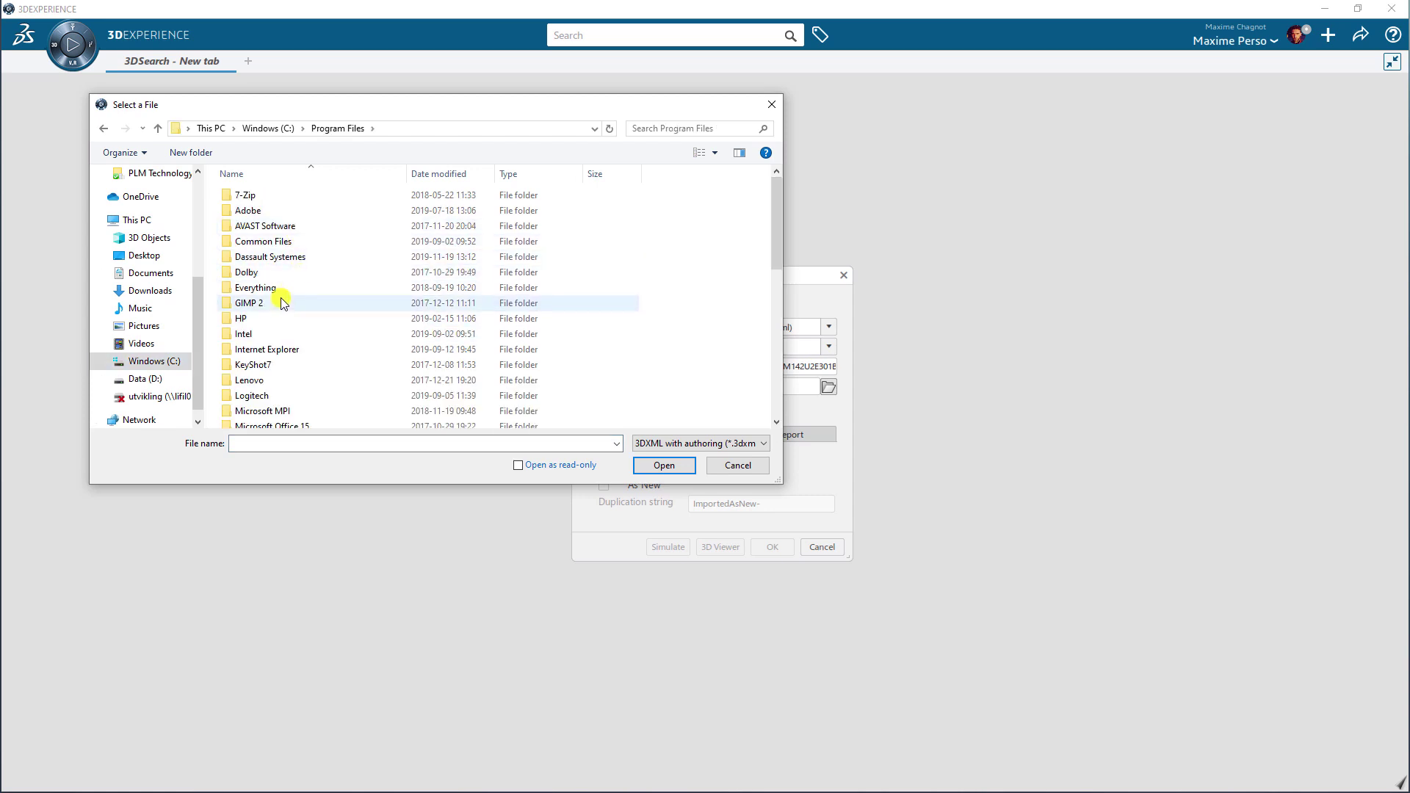
double_click(282, 257)
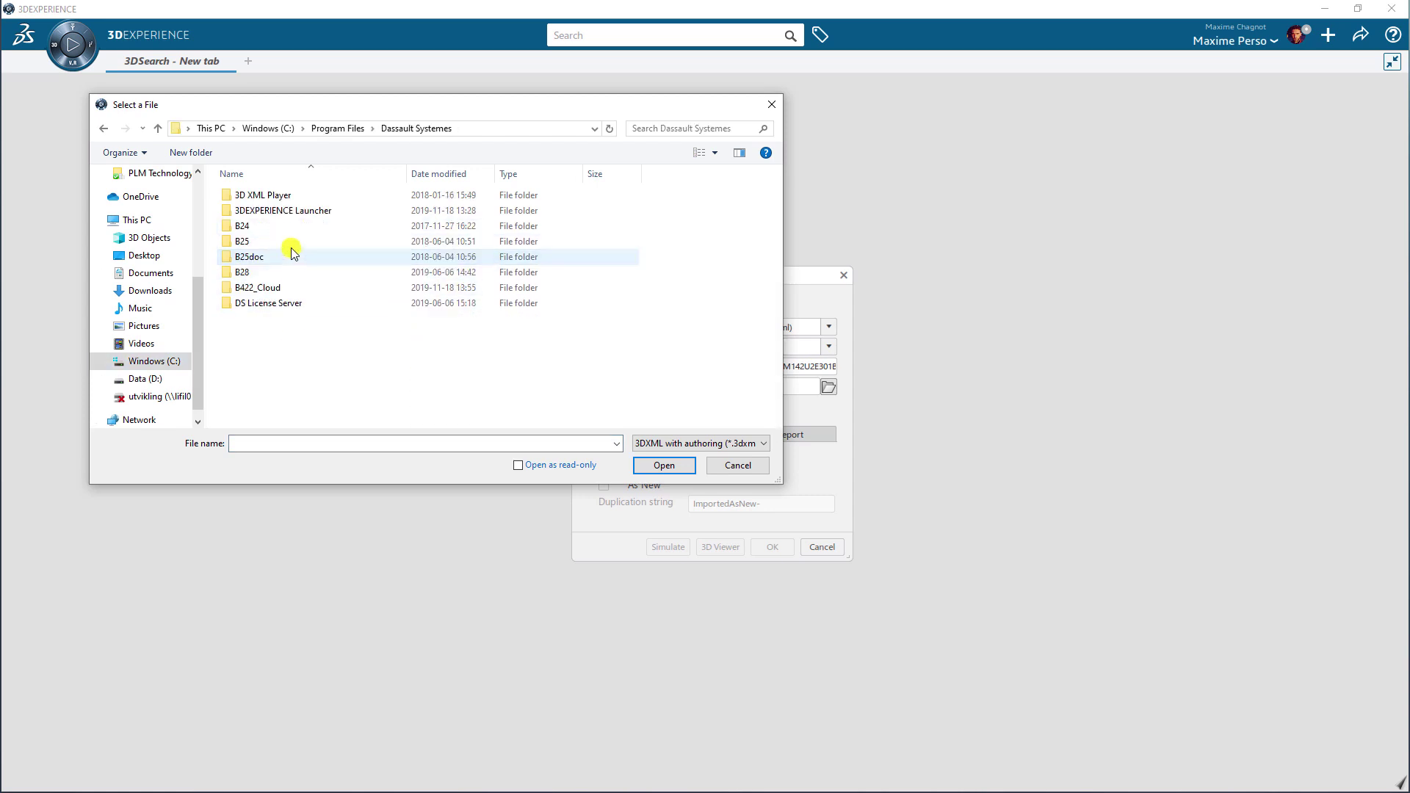
double_click(264, 289)
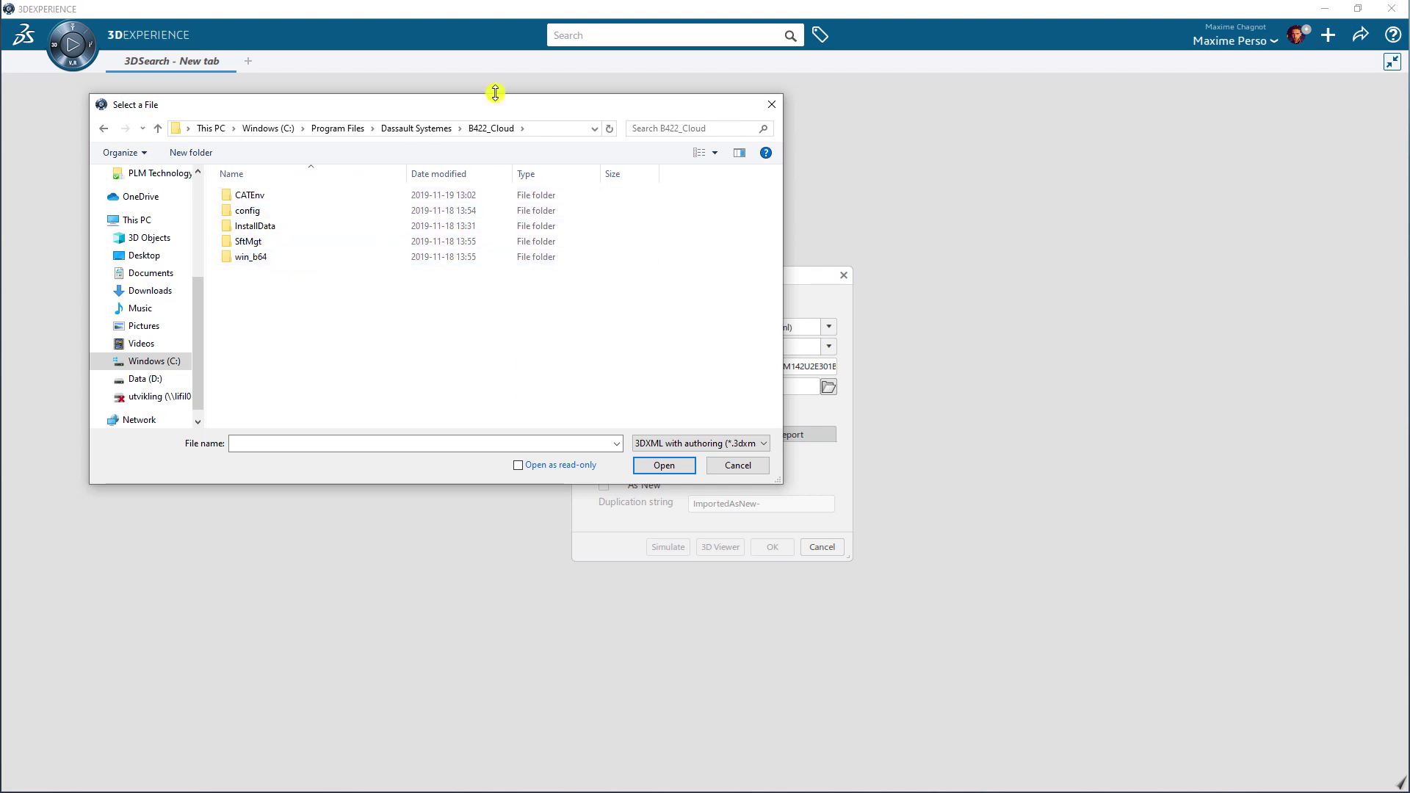
double_click(280, 259)
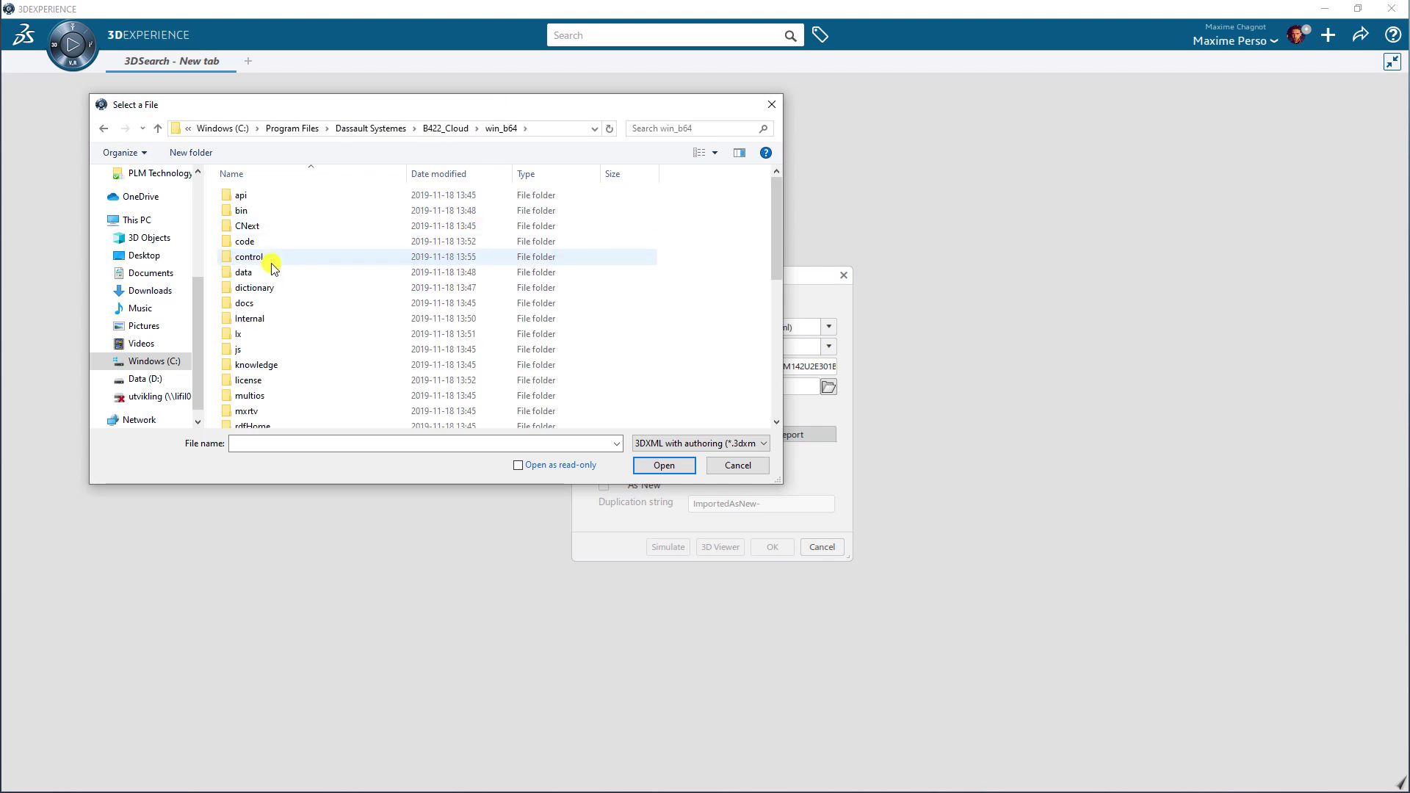
click(273, 265)
key(s)
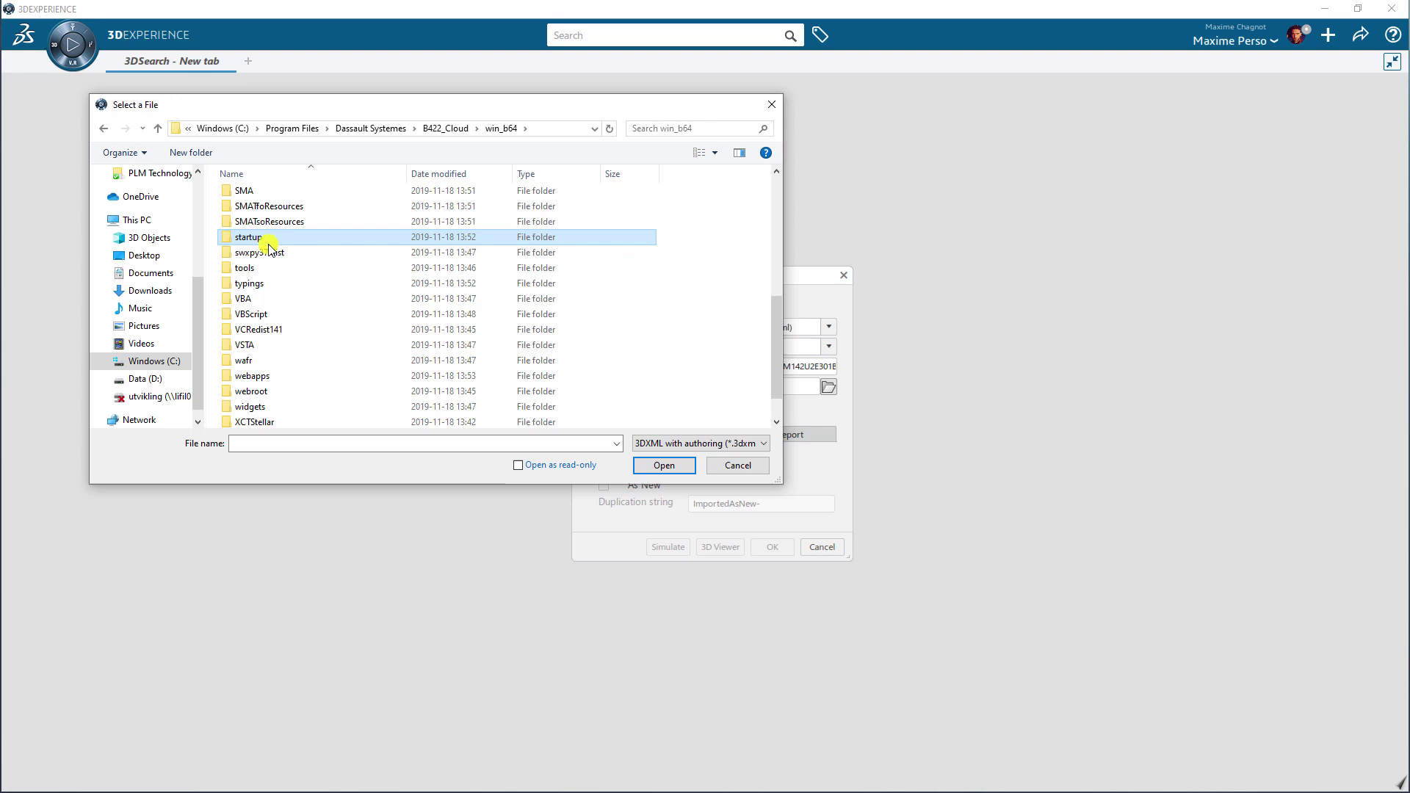
double_click(270, 238)
Select WeldingResourceSet-DassaultSystemes-WDG-6.421.2.3dxml from Welding\WeldingResources as the import file
click(273, 259)
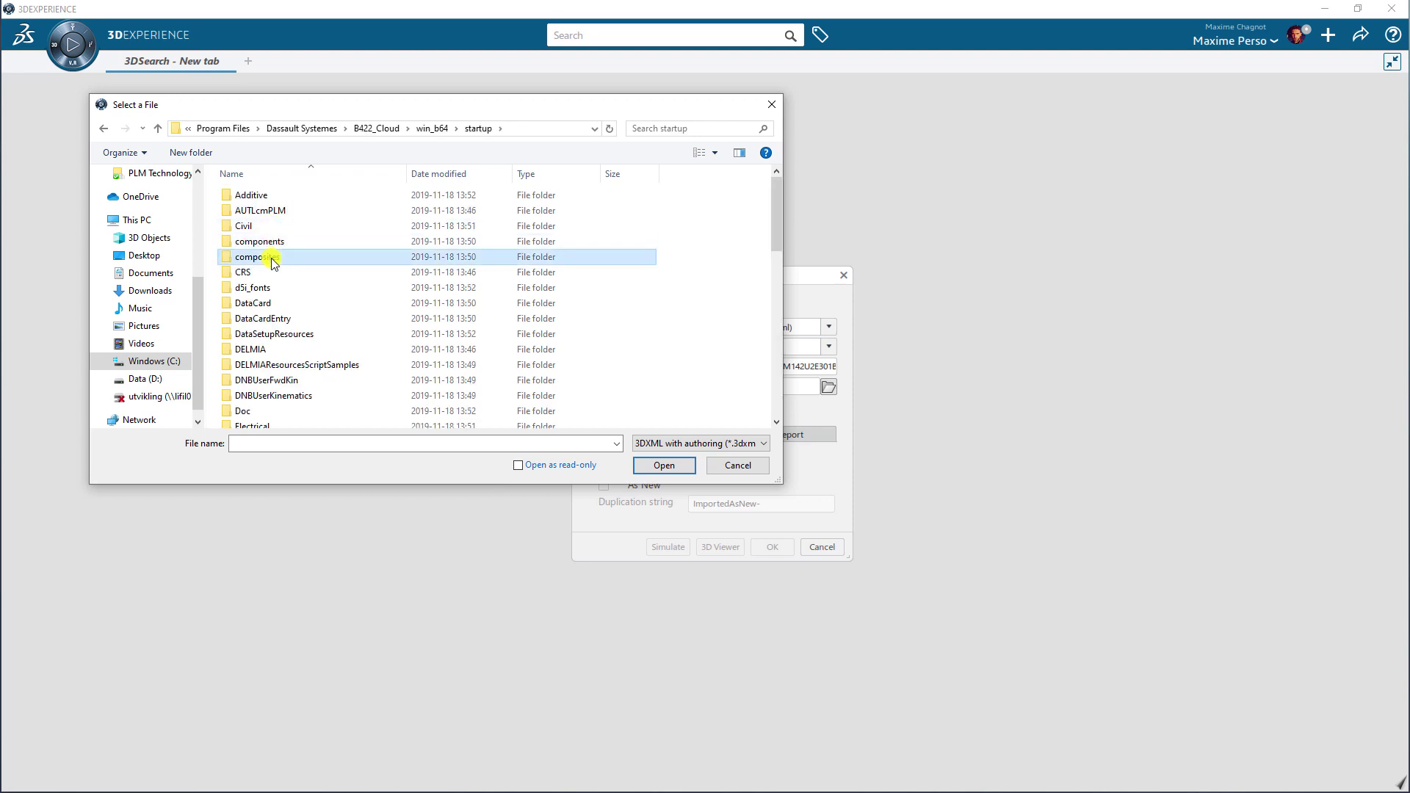
key(w)
double_click(259, 388)
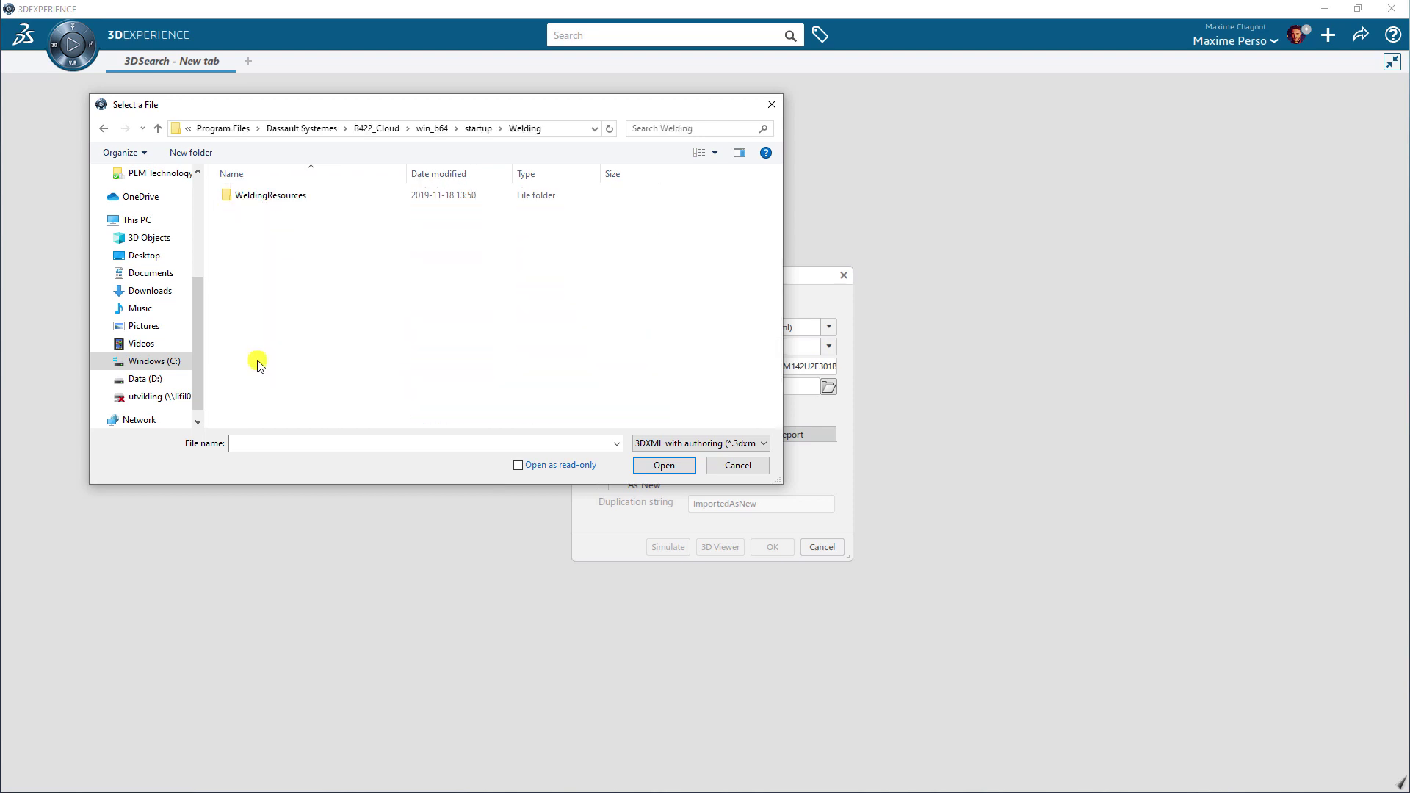
double_click(283, 197)
click(283, 197)
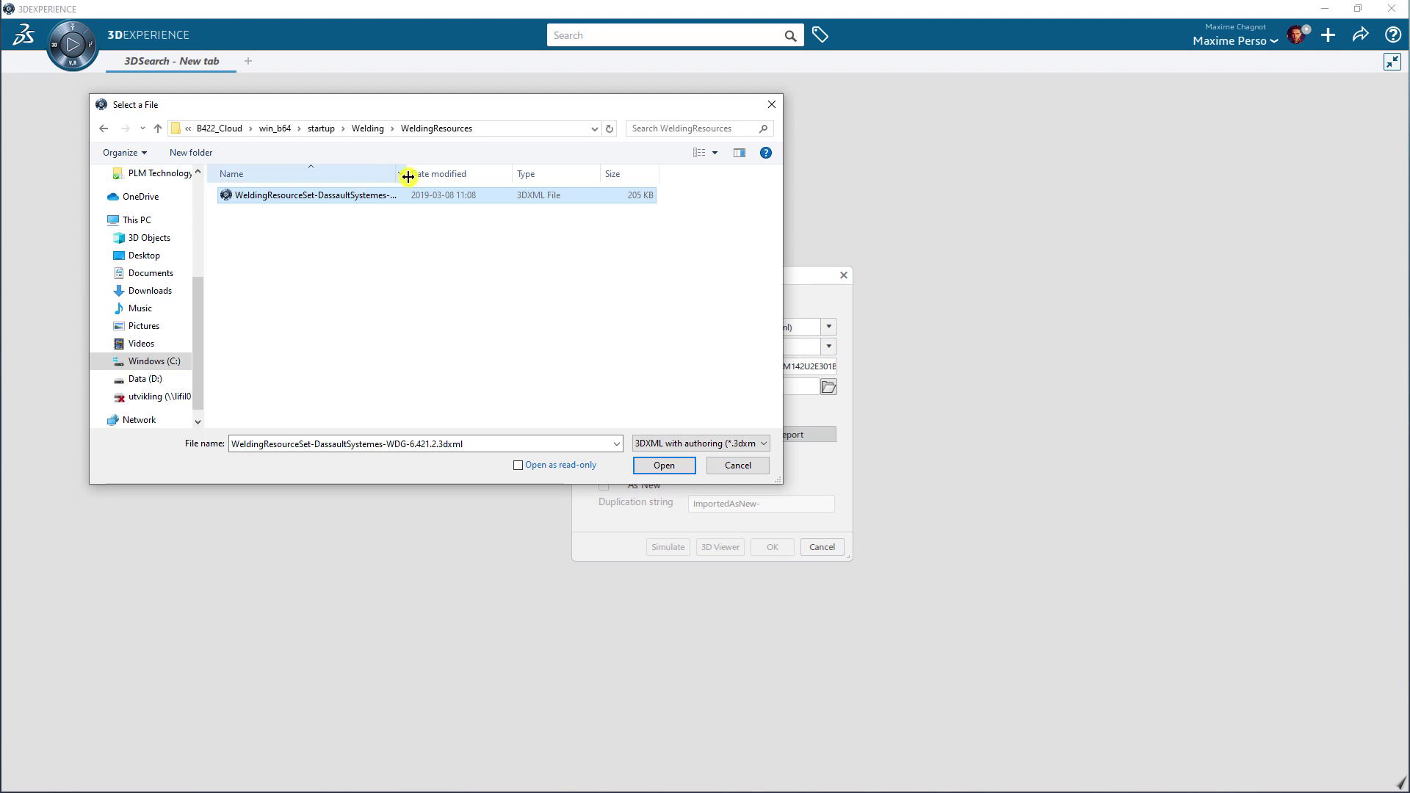
drag(408, 177, 505, 176)
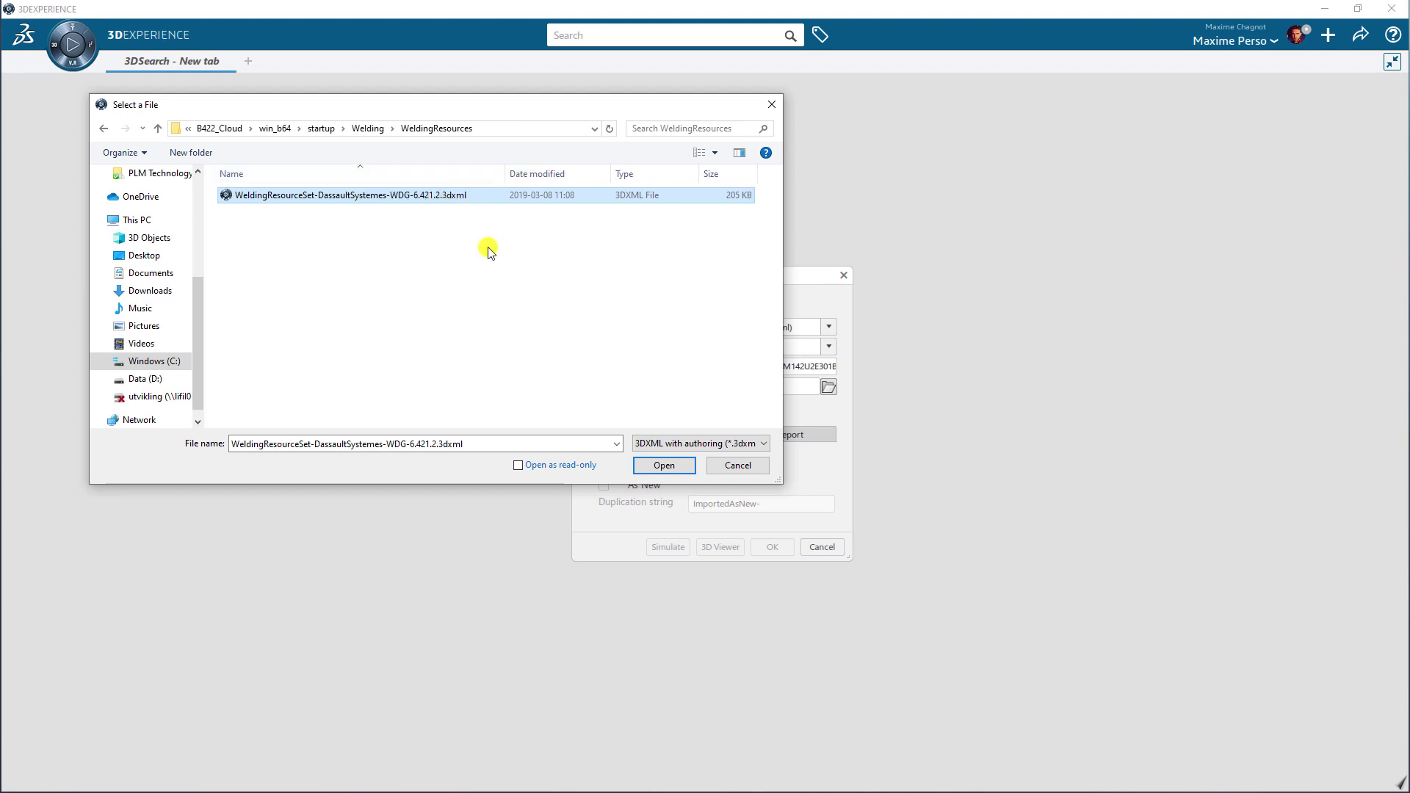
click(661, 466)
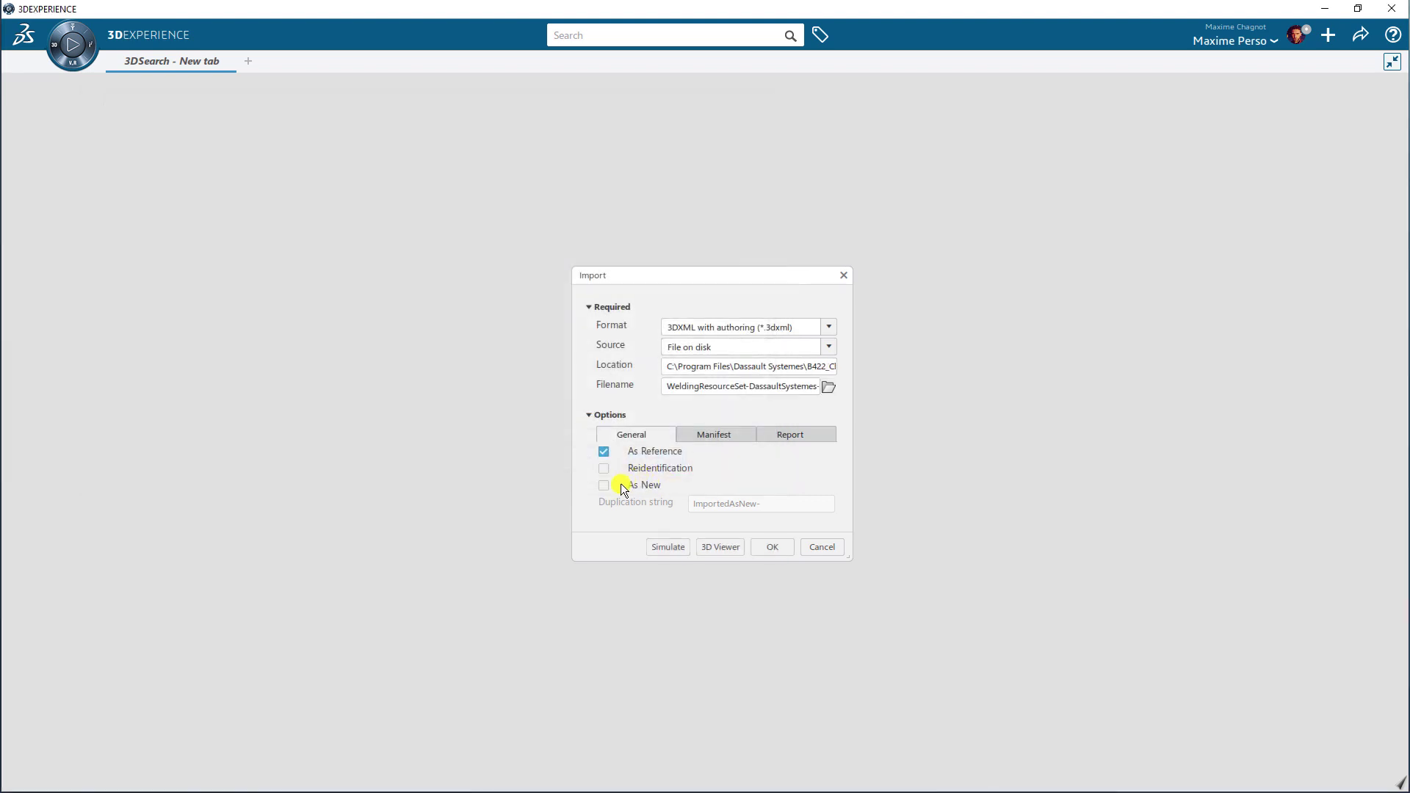
Import the file As New with an empty duplication string, then dismiss the 30-object report
click(608, 488)
drag(757, 504, 624, 502)
key(BackSpace)
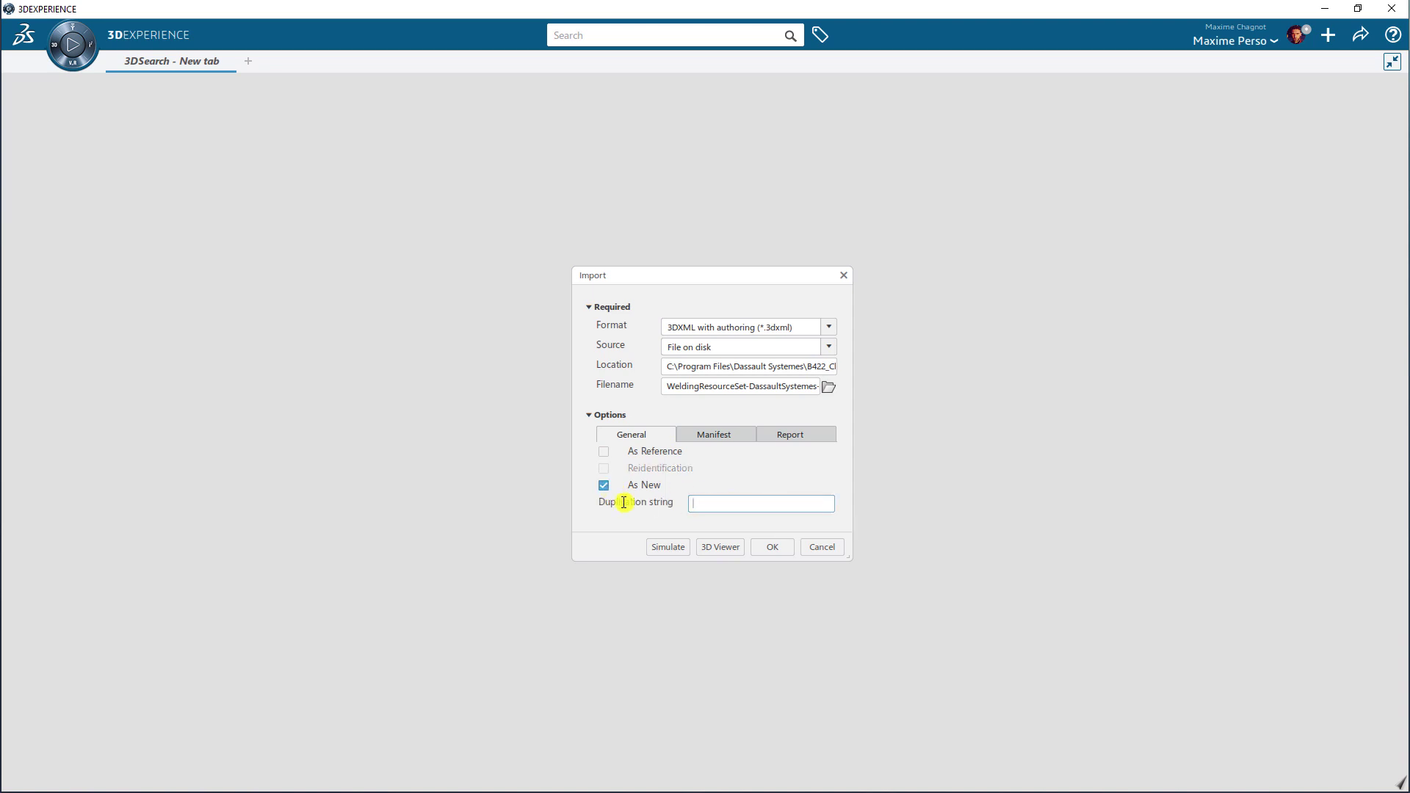
click(774, 548)
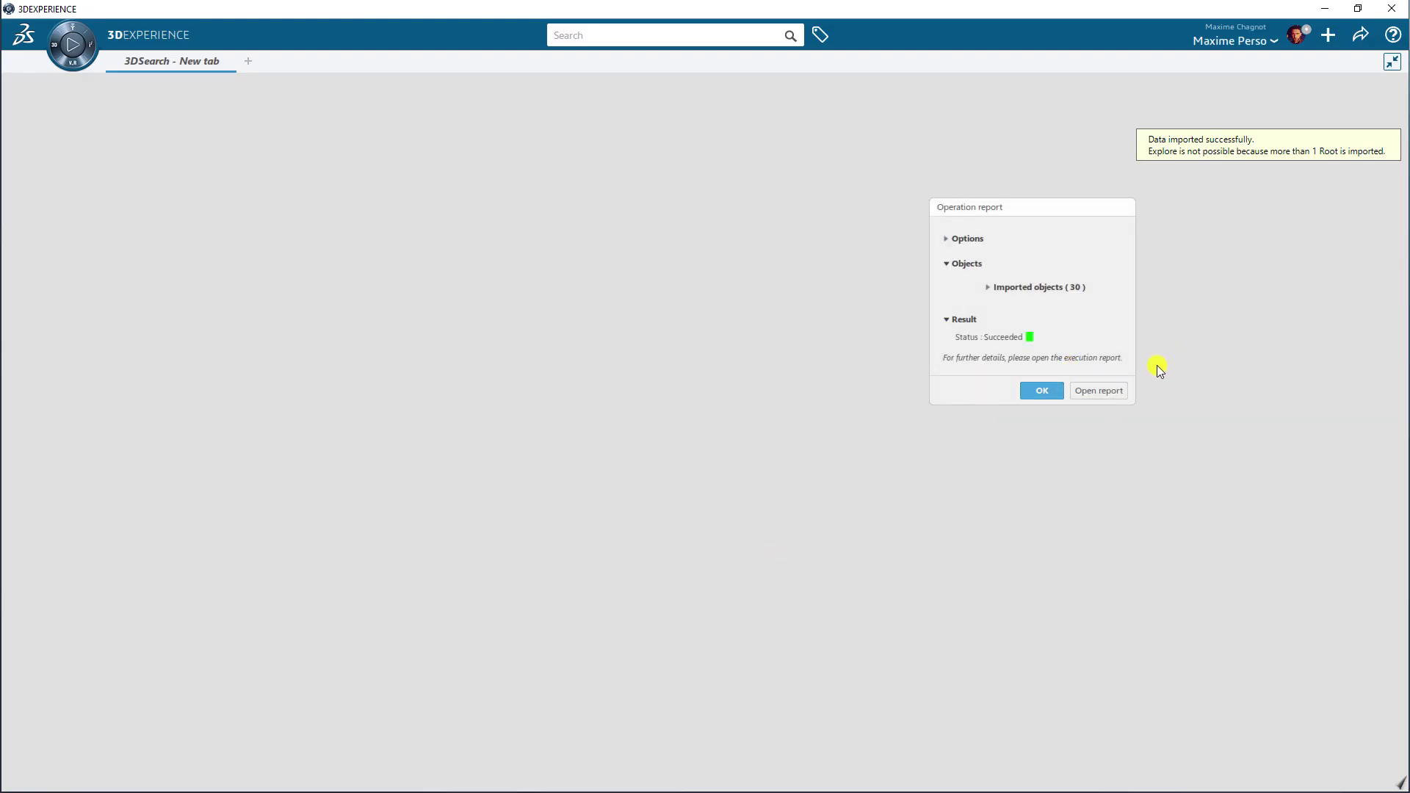
click(1041, 392)
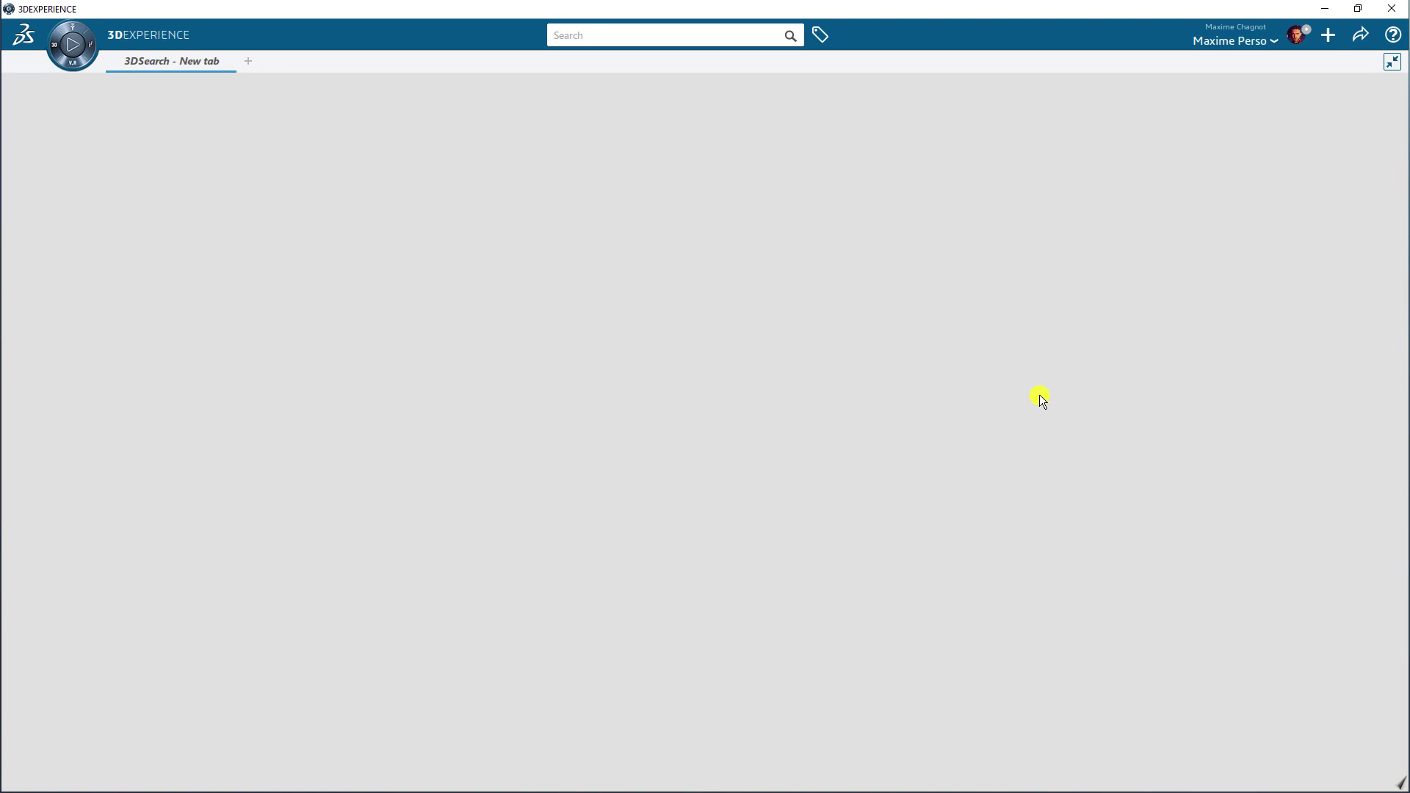
Close the 3DSearch tab and change the credentials role from Leader to Owner
click(229, 61)
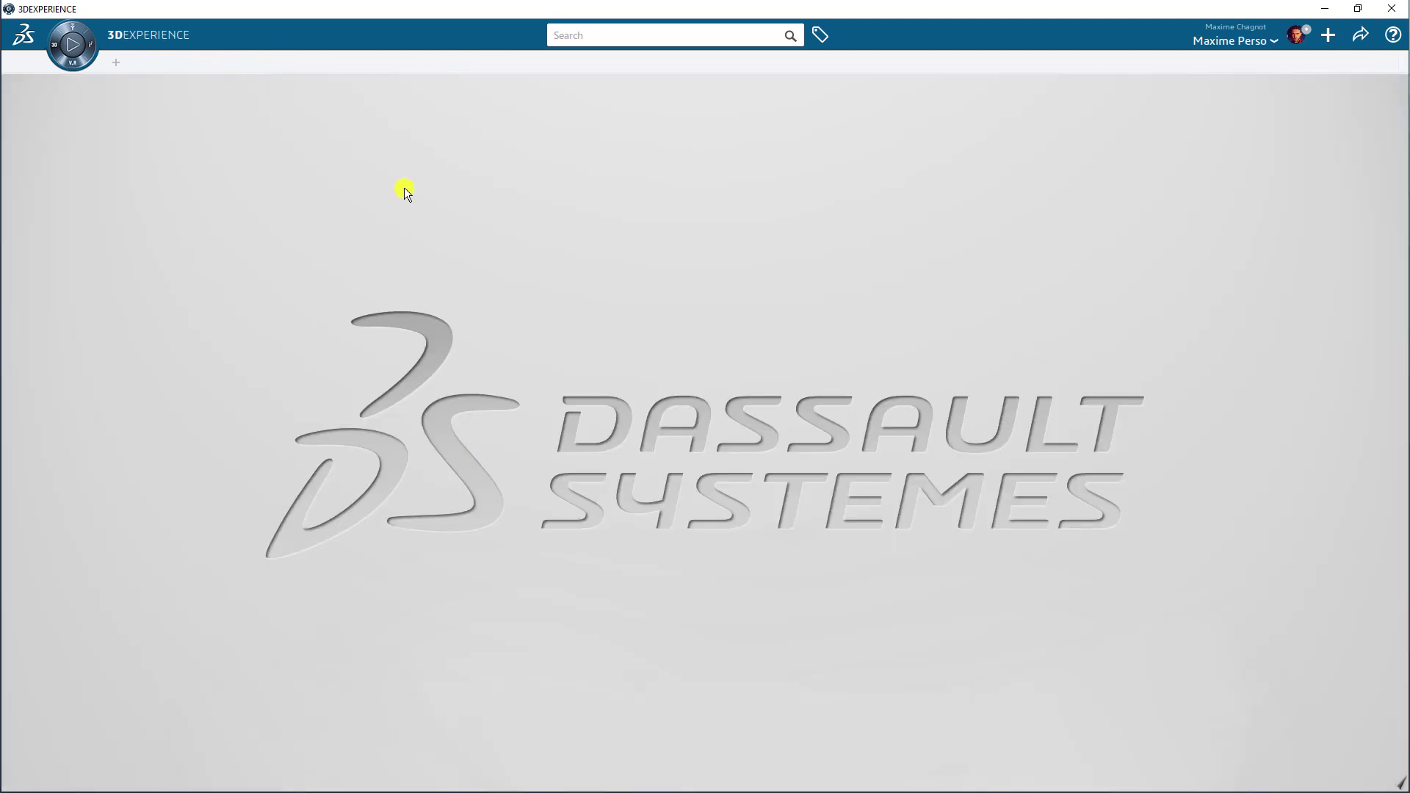
click(1275, 45)
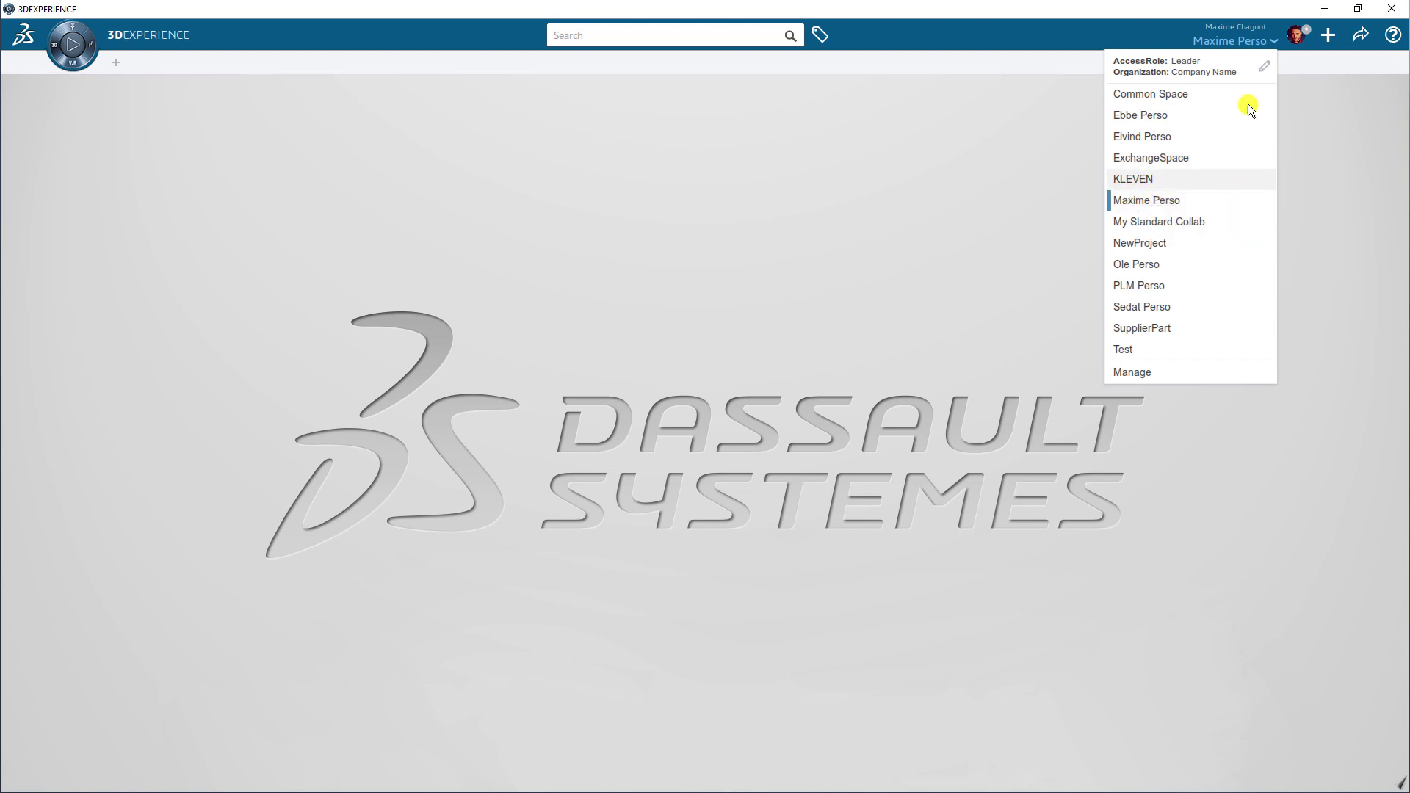
click(1265, 65)
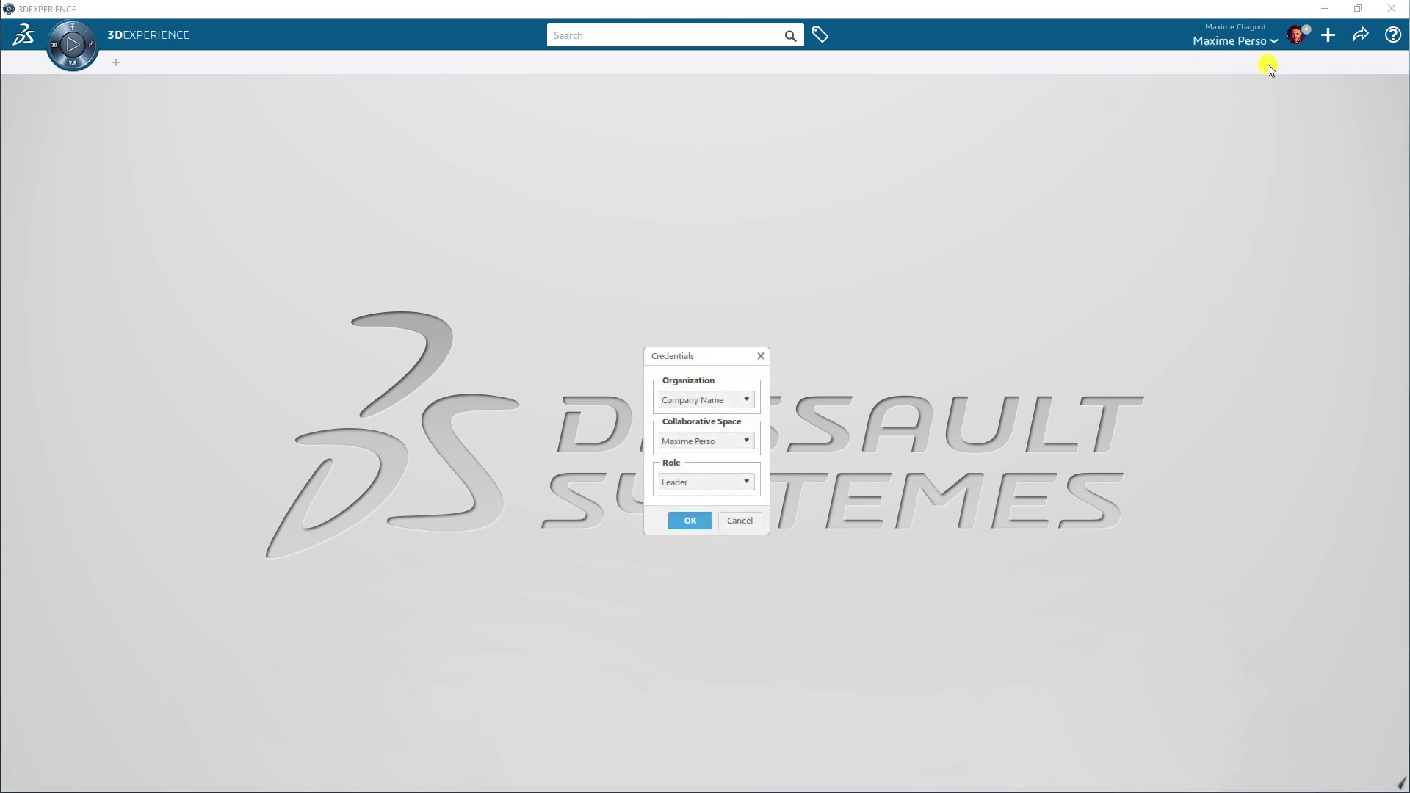
click(716, 481)
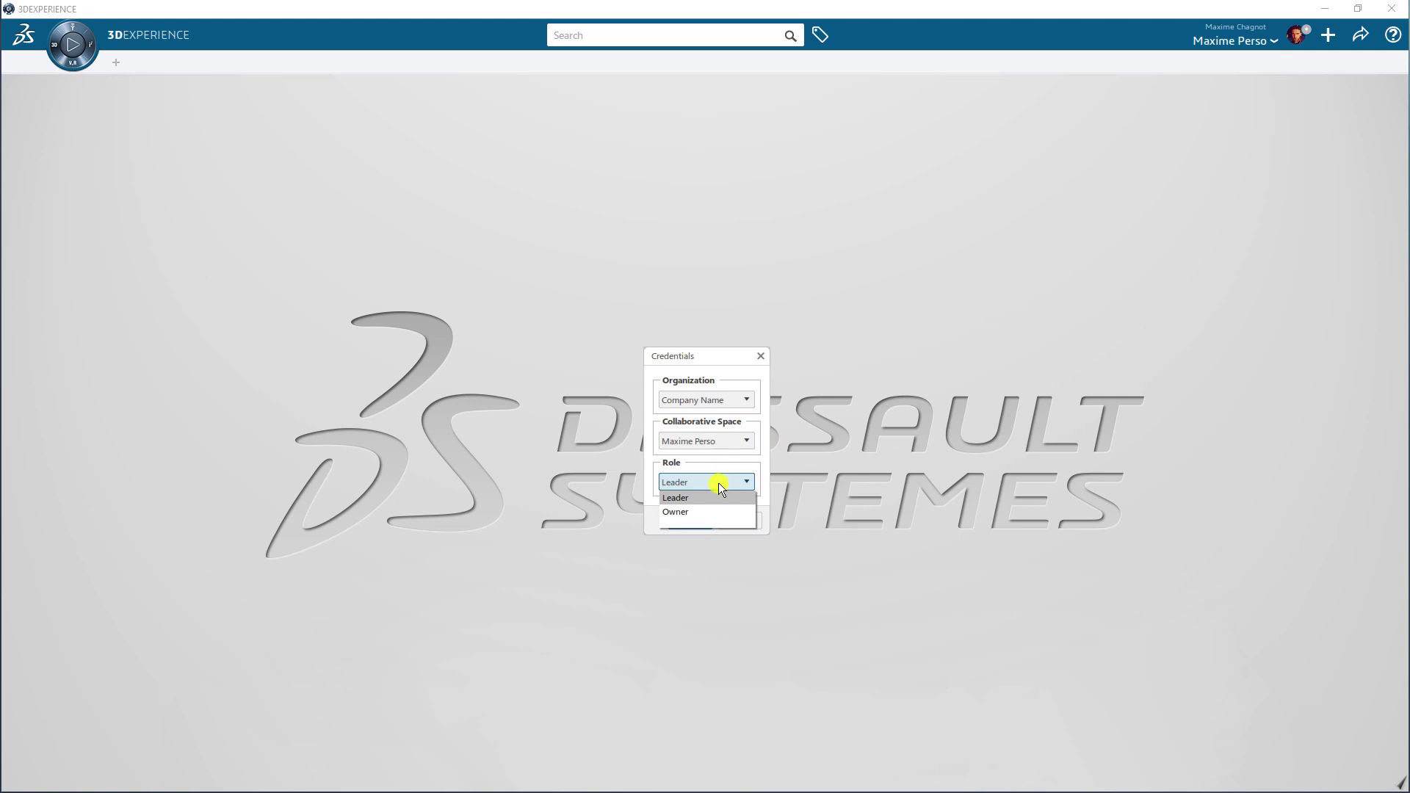
click(688, 511)
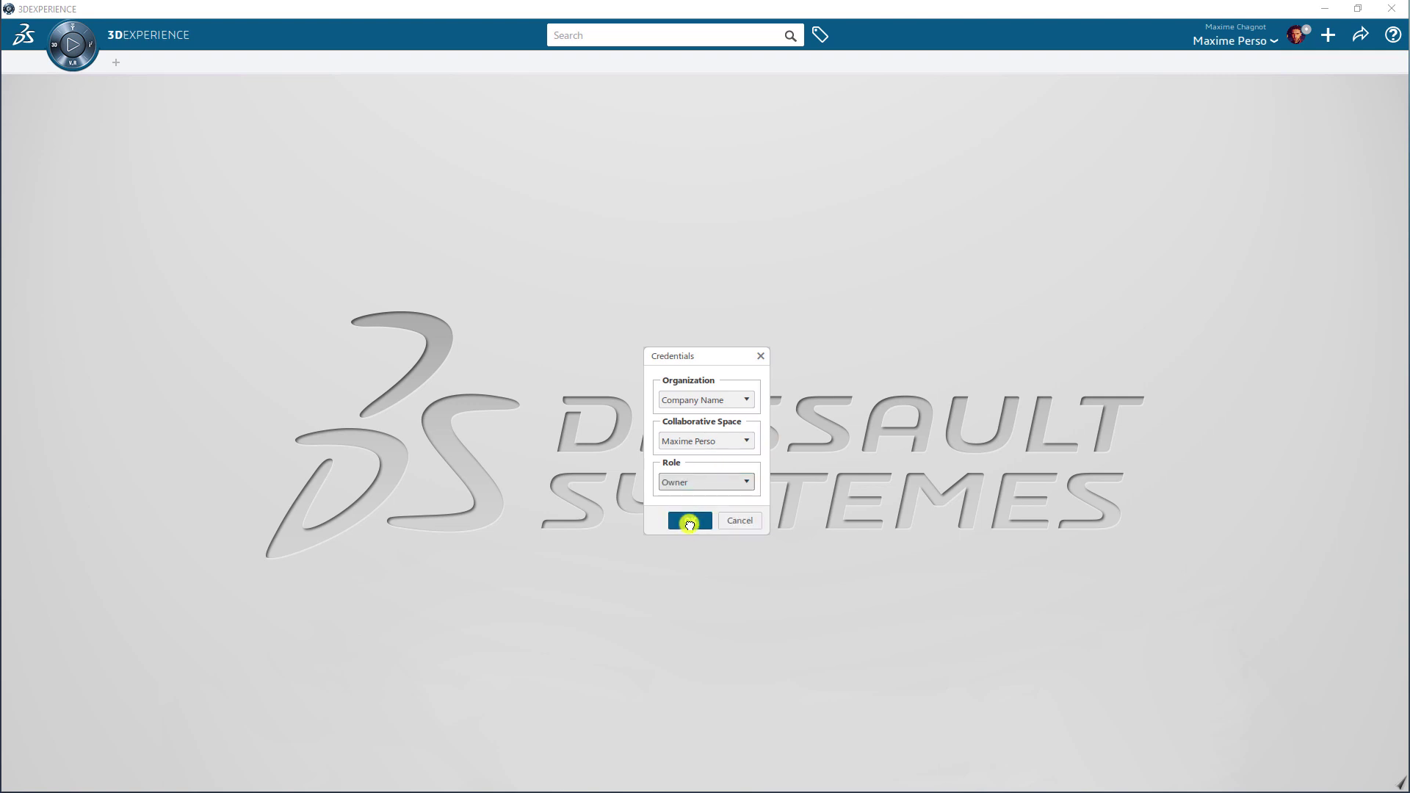
click(690, 521)
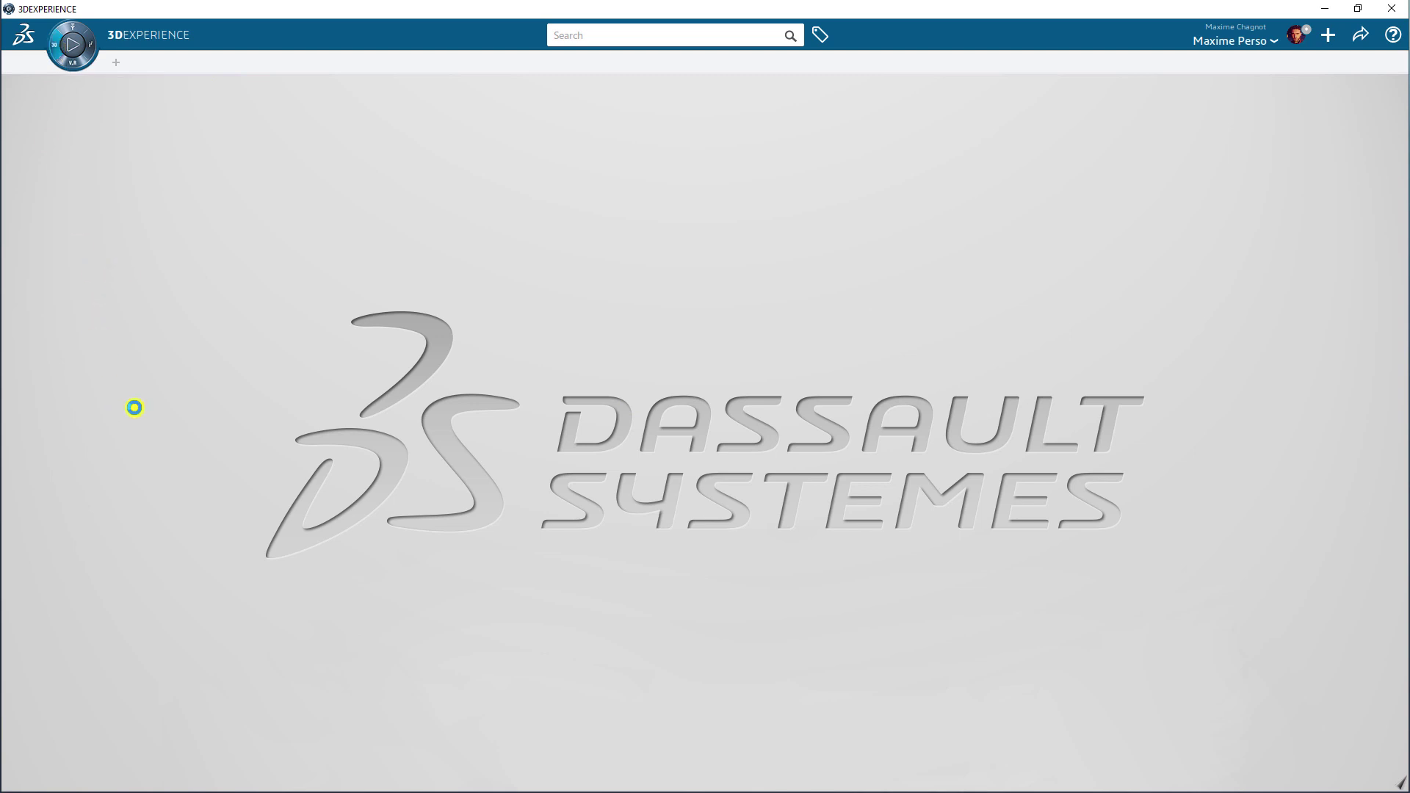
Scroll through the compass list of roles and apps
scroll(117, 459, down, 15)
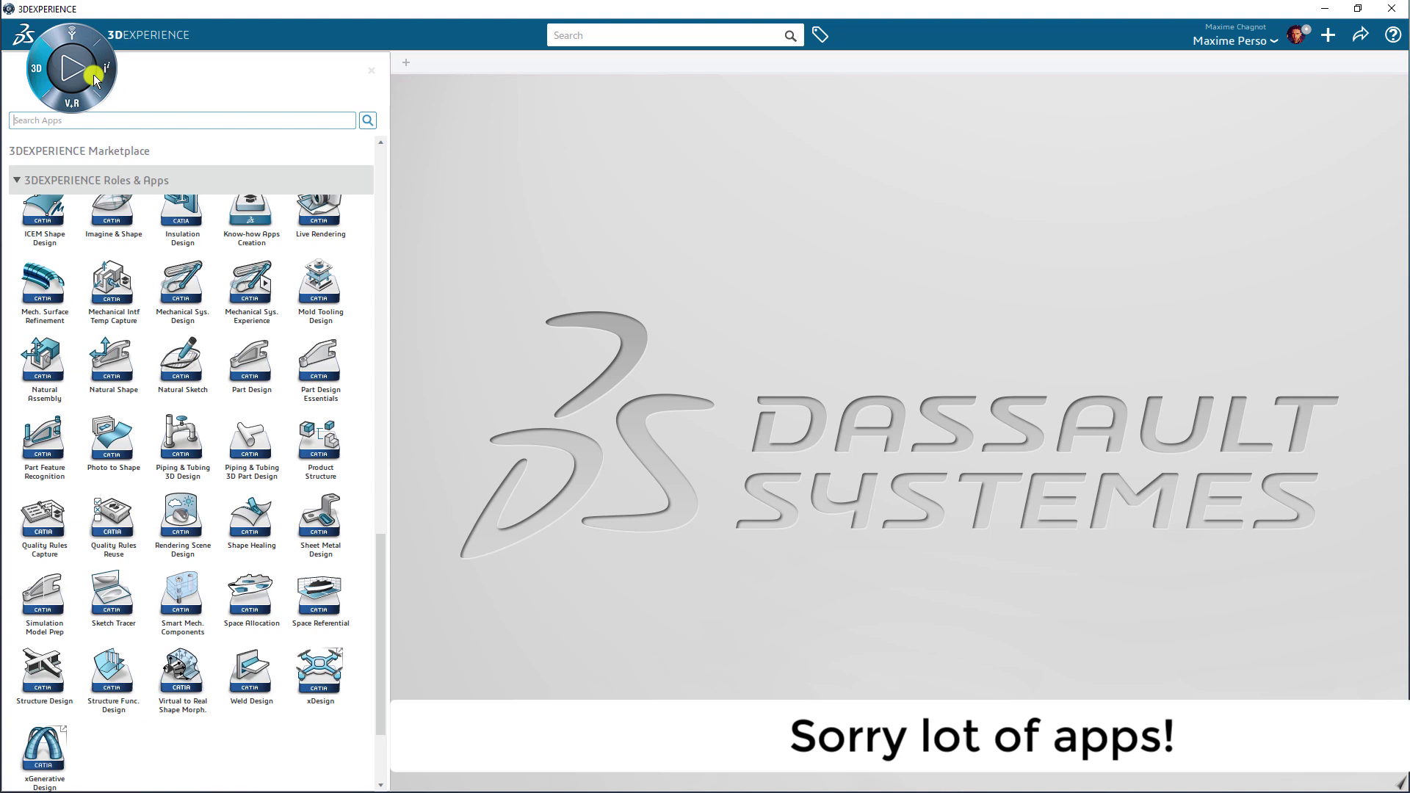
scroll(120, 268, down, 10)
scroll(77, 469, up, 2)
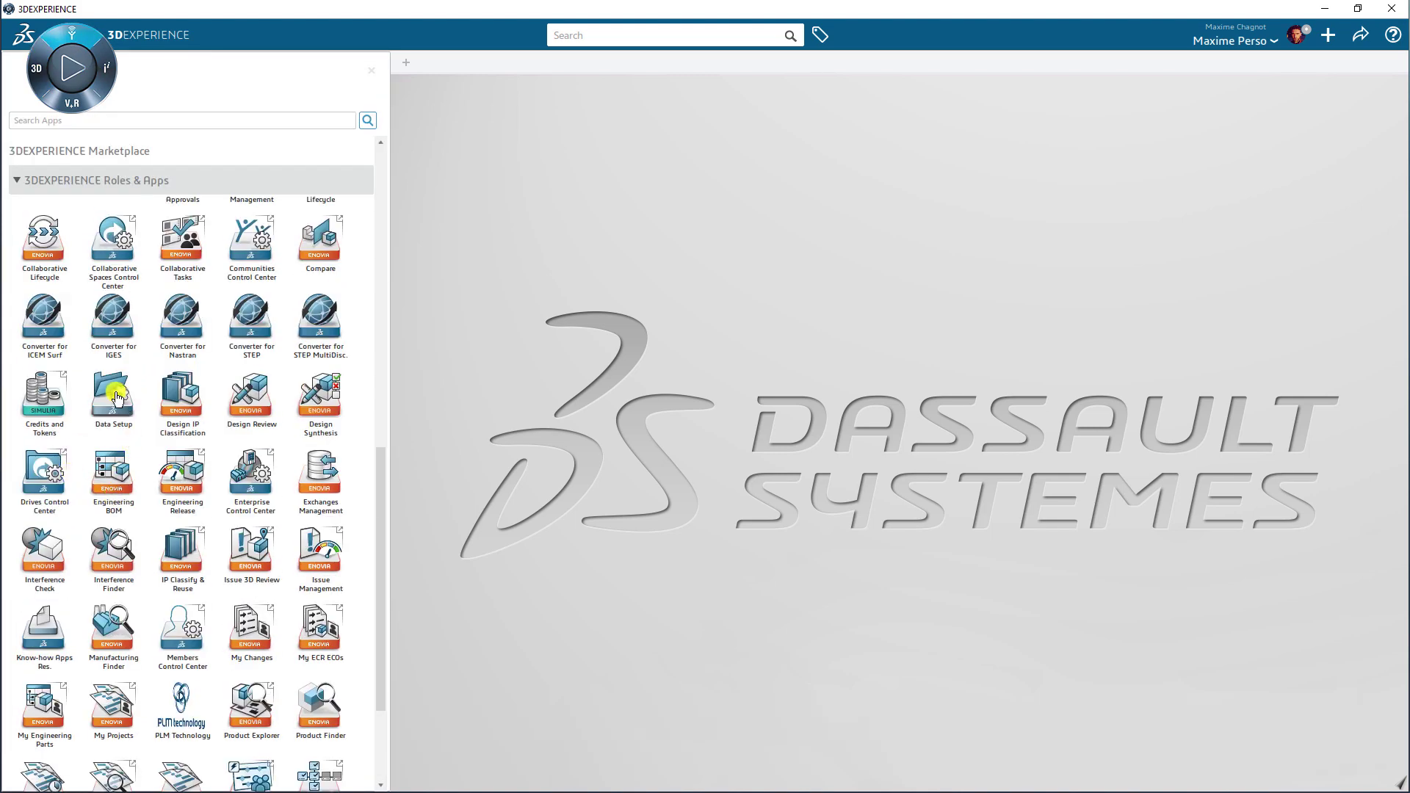
Launch Data Setup and edit the WeldingResourceSet 6.419.0 table under Welding Resources
click(113, 394)
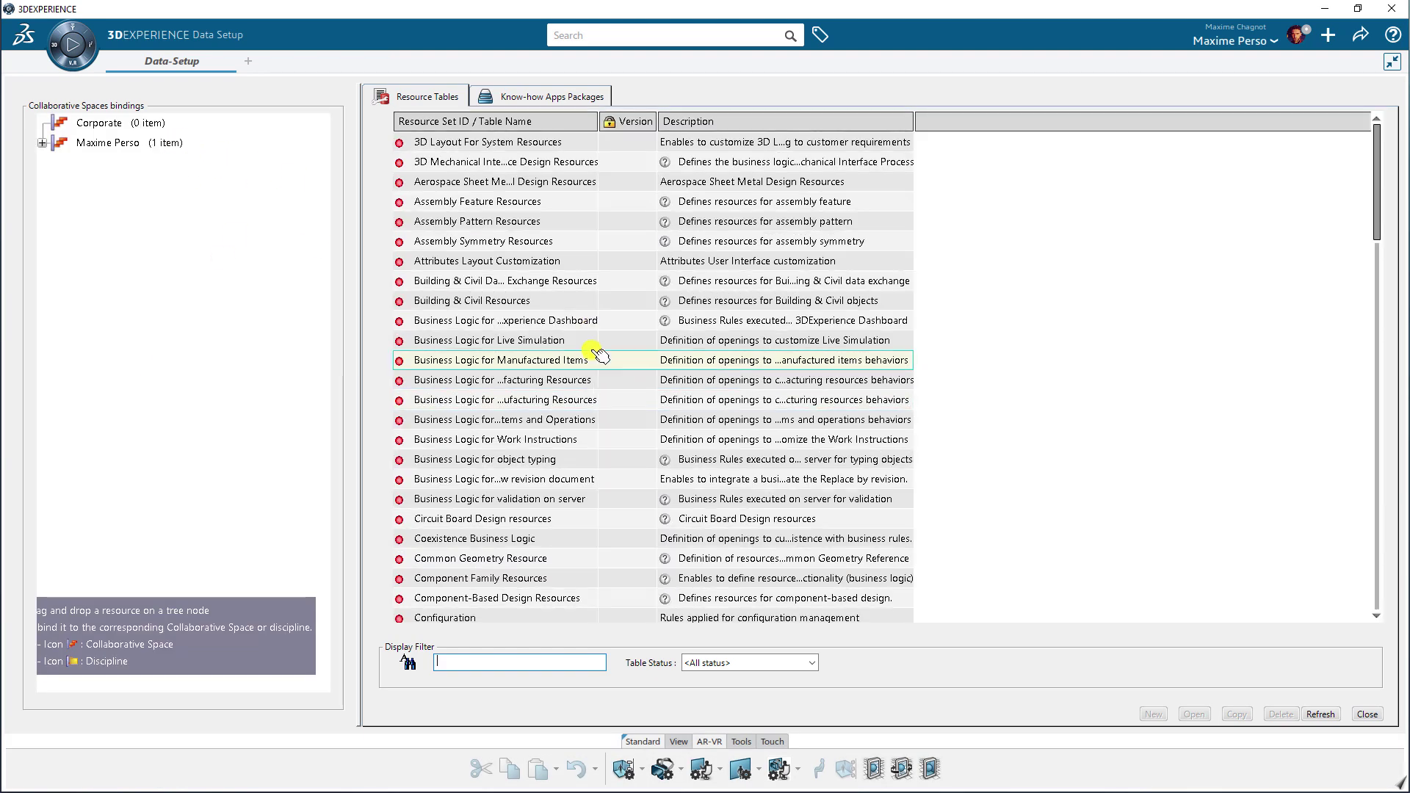
drag(1381, 179, 1375, 579)
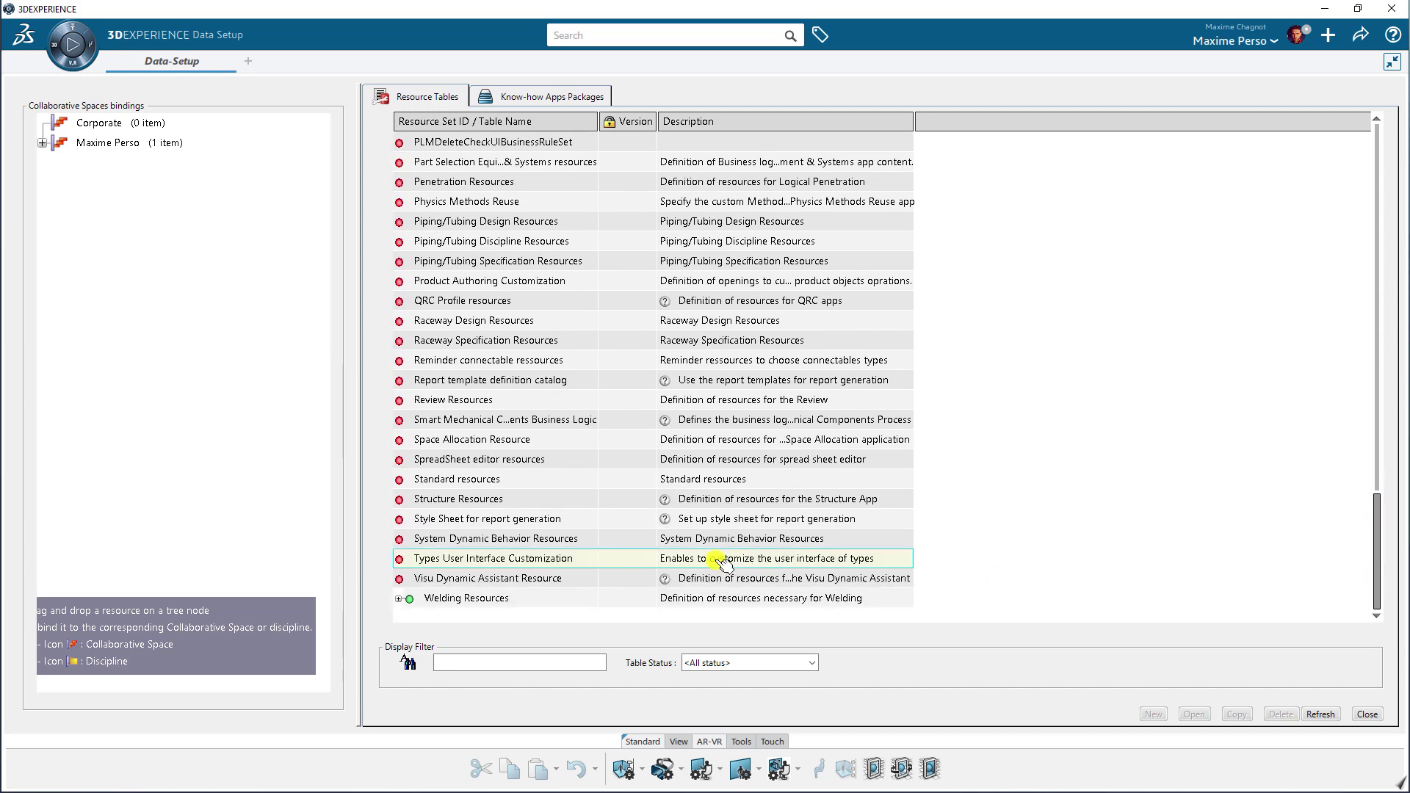
click(398, 598)
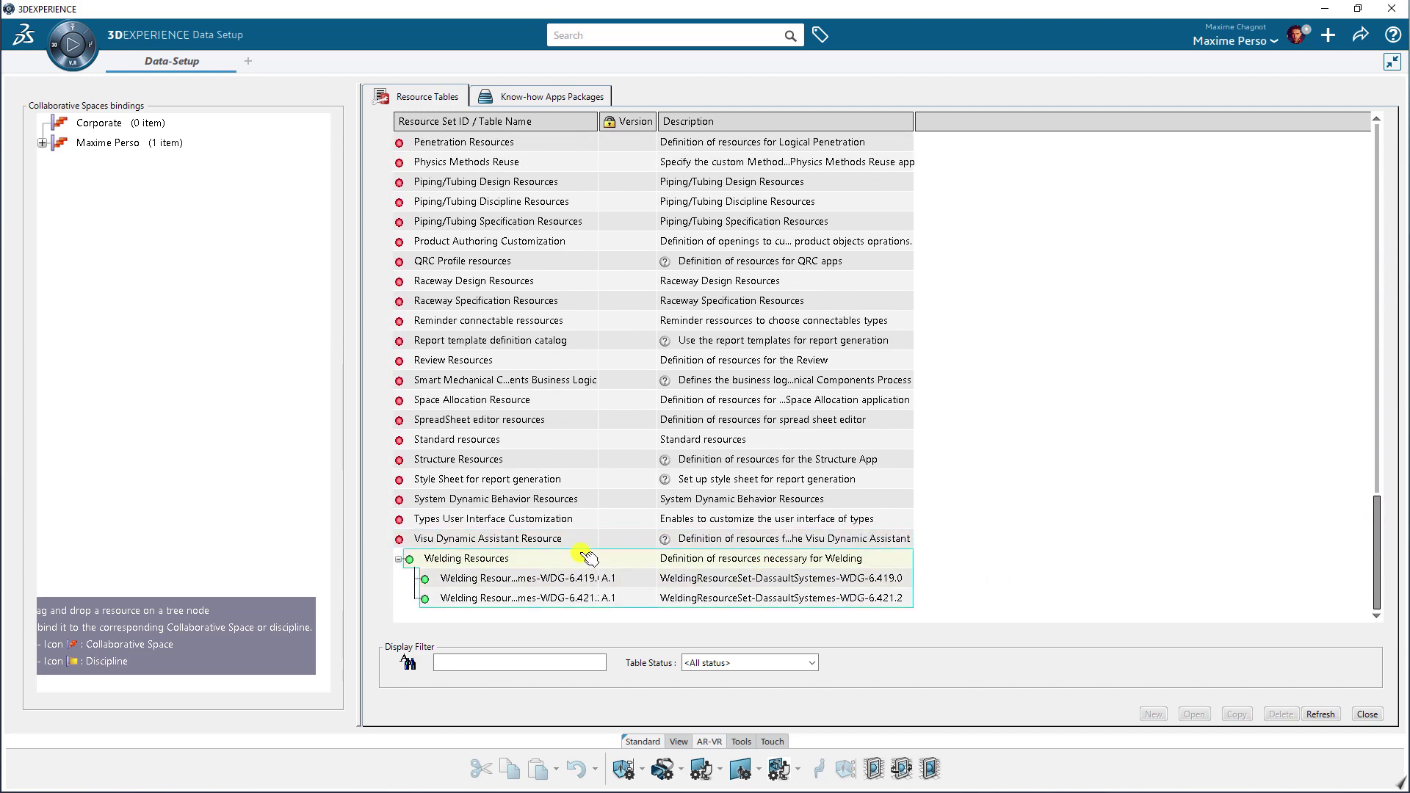
click(456, 562)
right_click(457, 563)
click(452, 579)
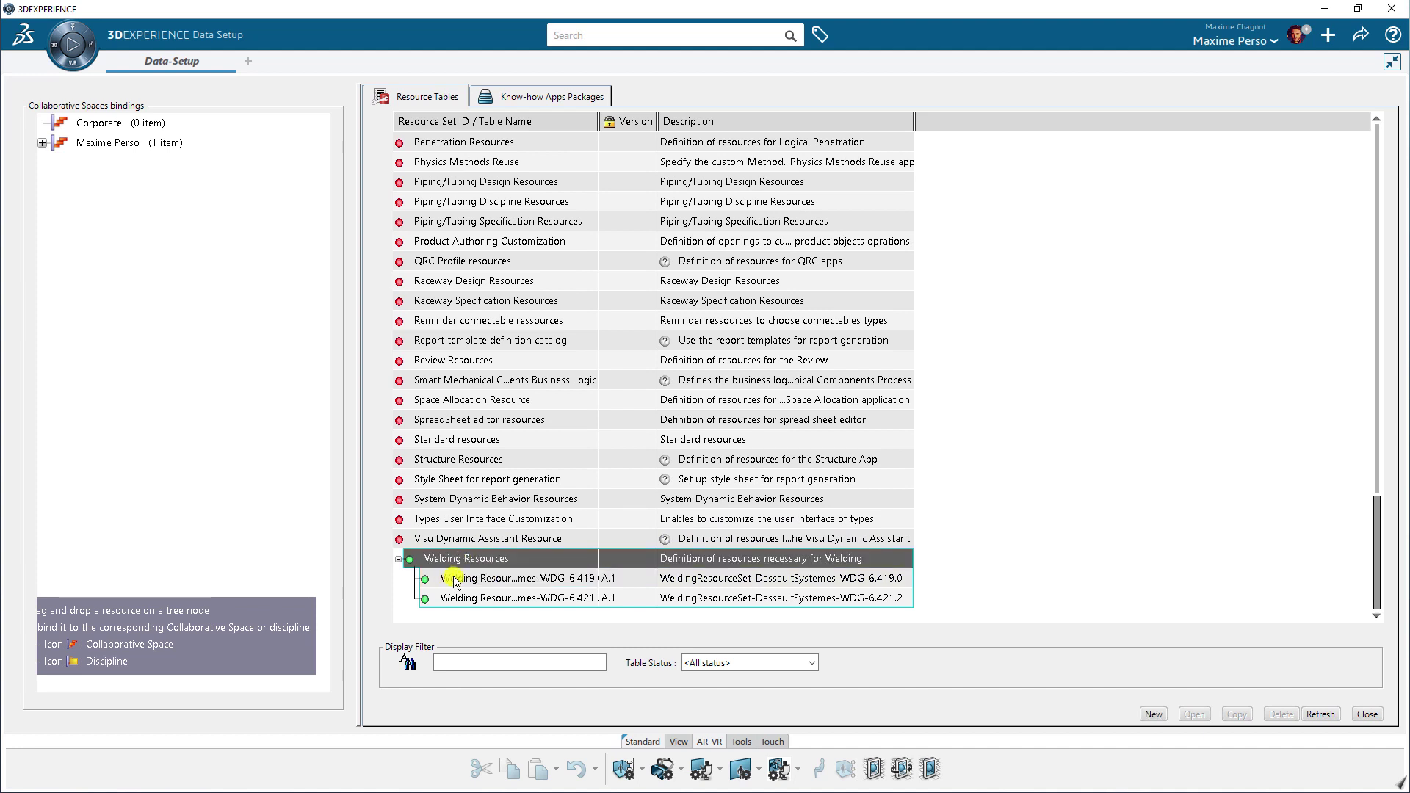
right_click(461, 579)
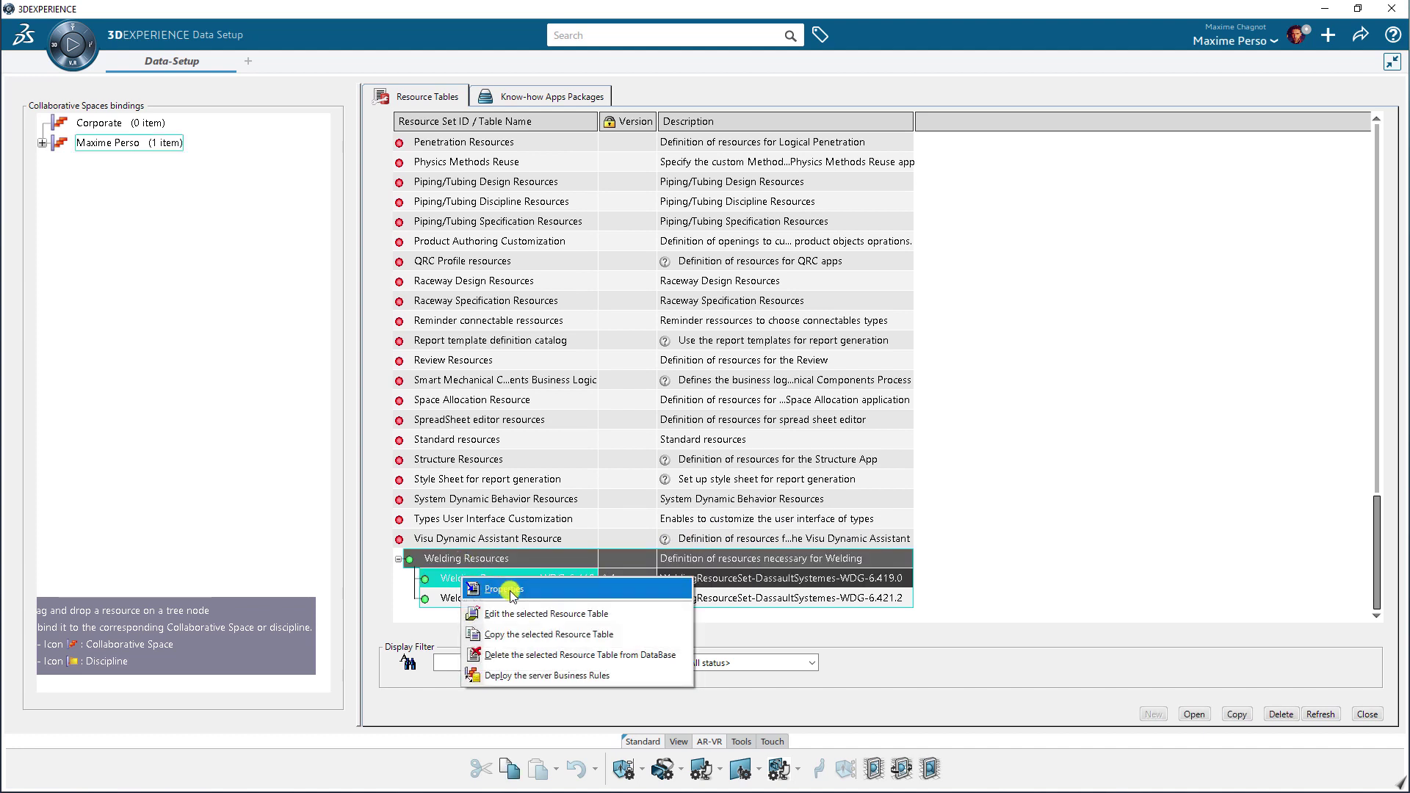
click(553, 615)
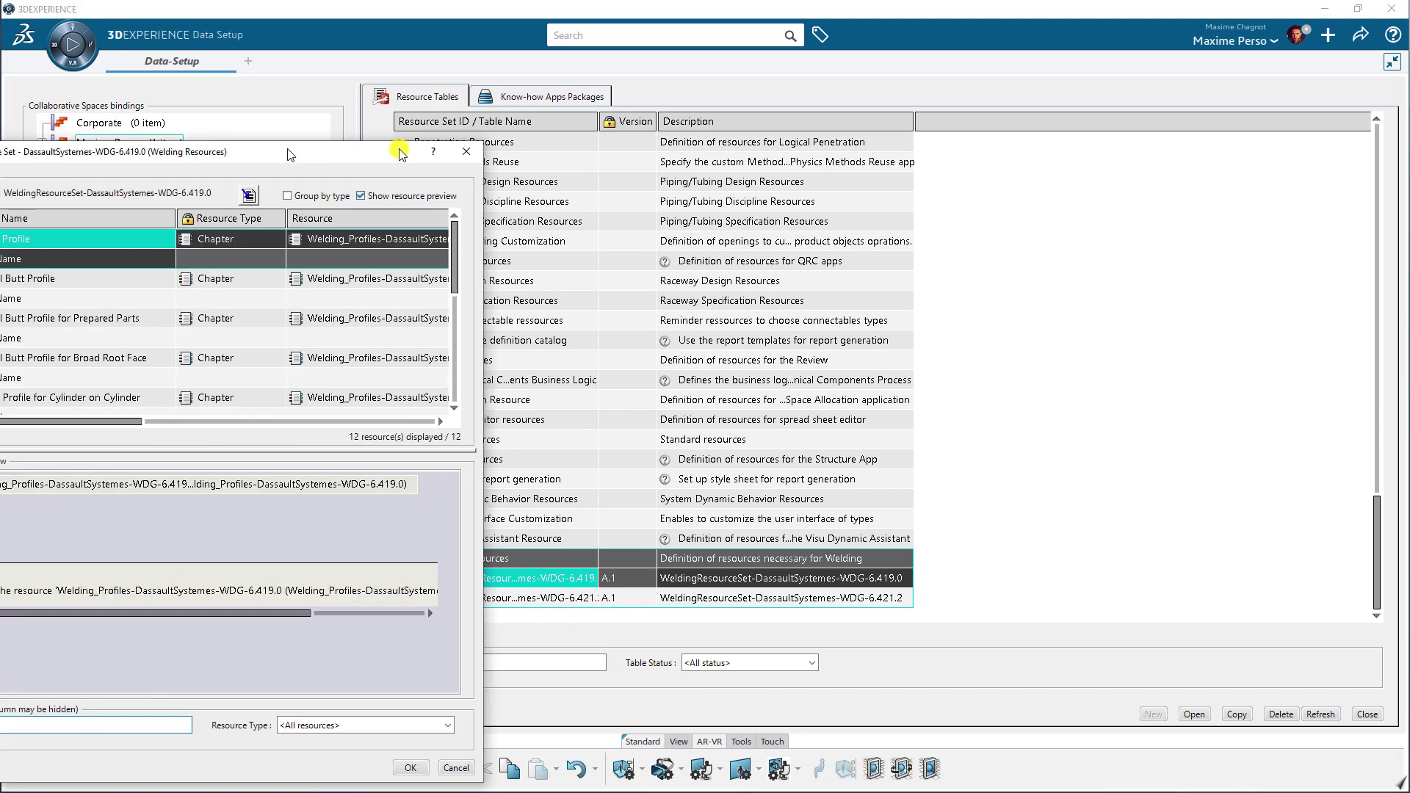
drag(400, 152, 985, 82)
drag(1086, 283, 1364, 301)
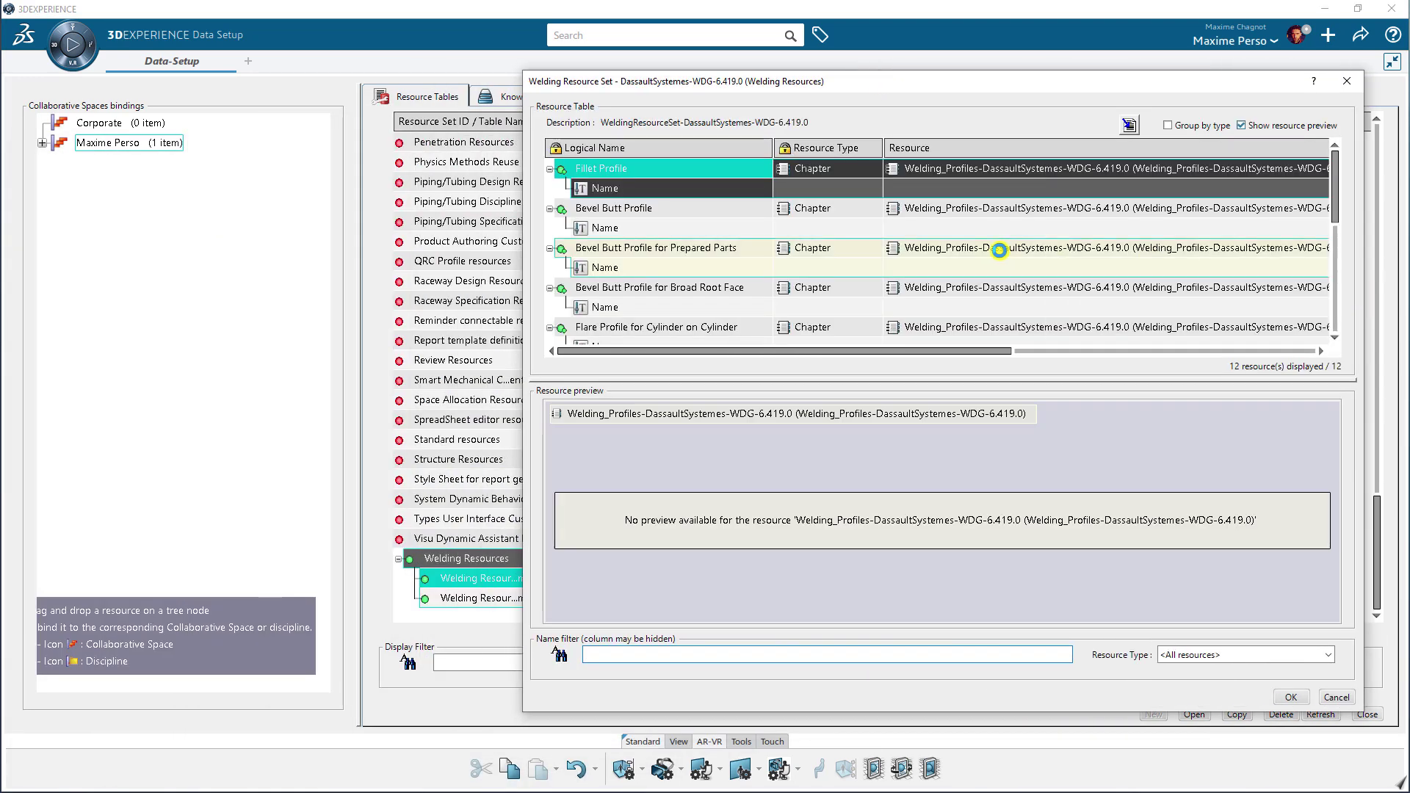
scroll(850, 283, down, 5)
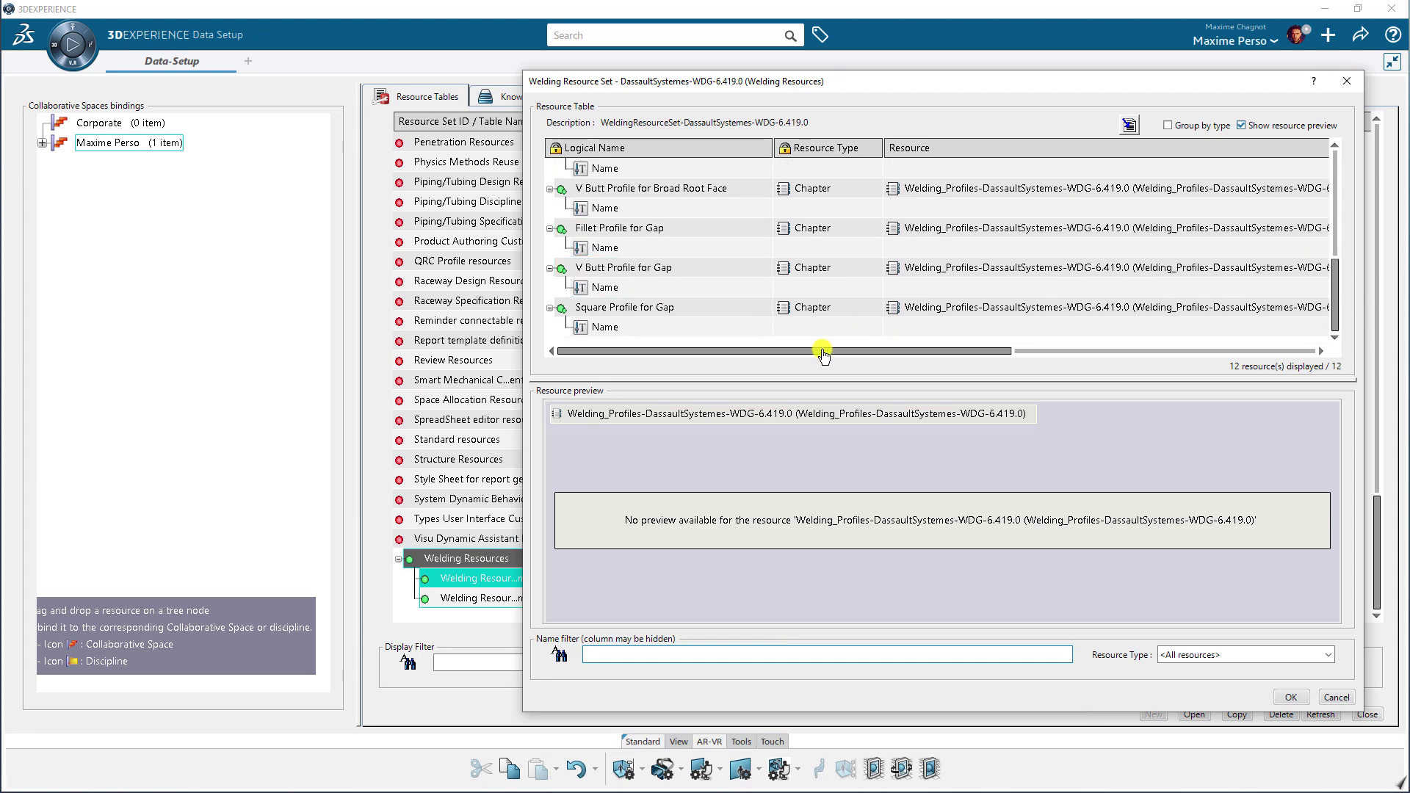
click(1346, 80)
drag(461, 569, 47, 142)
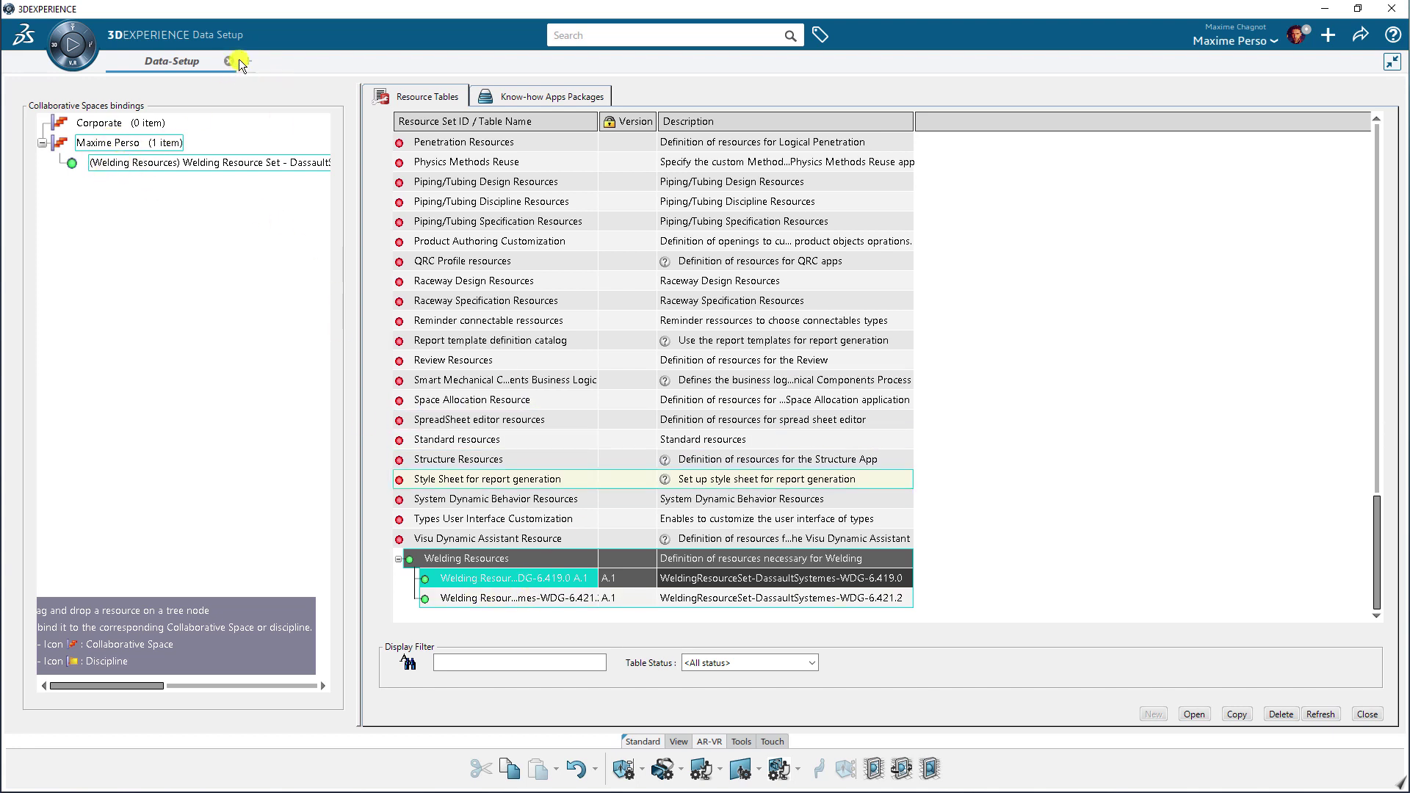
click(231, 61)
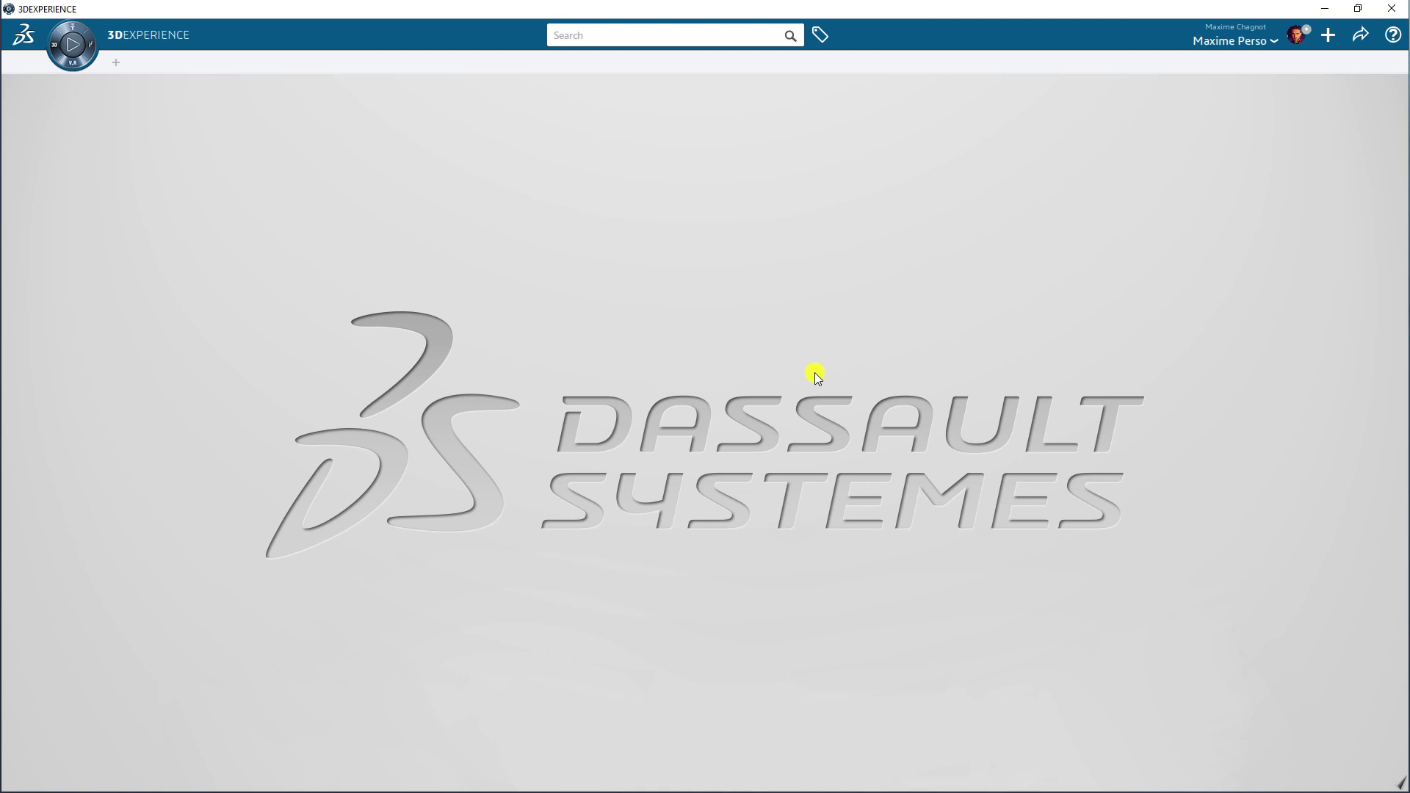